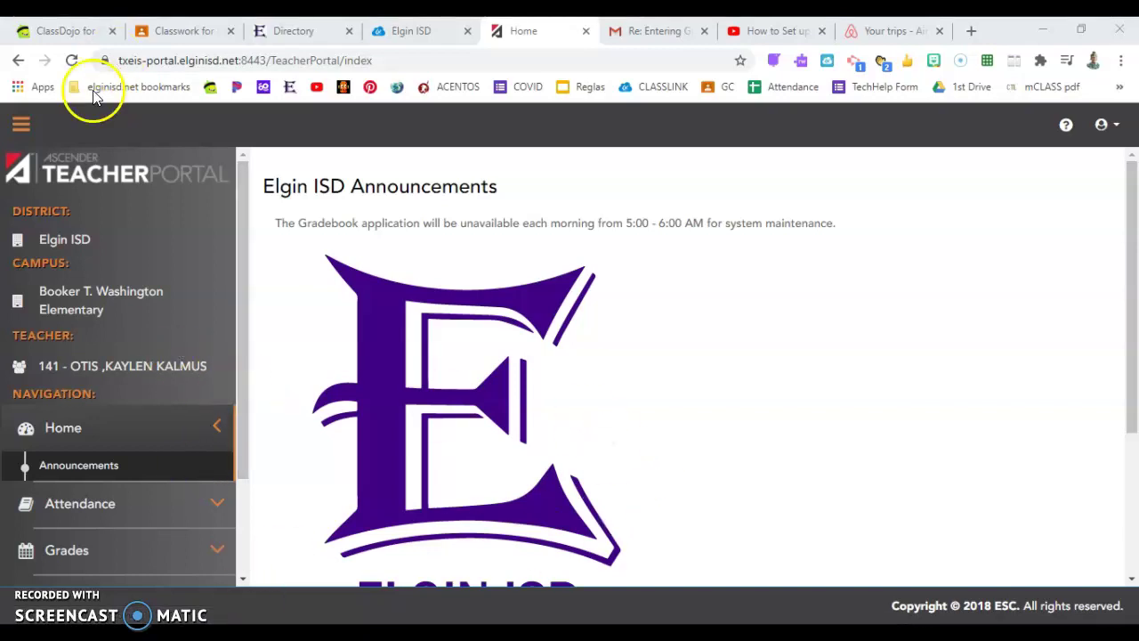
- Open the Manage Assignments page in the portal's settings
scroll(53, 449, down, 2)
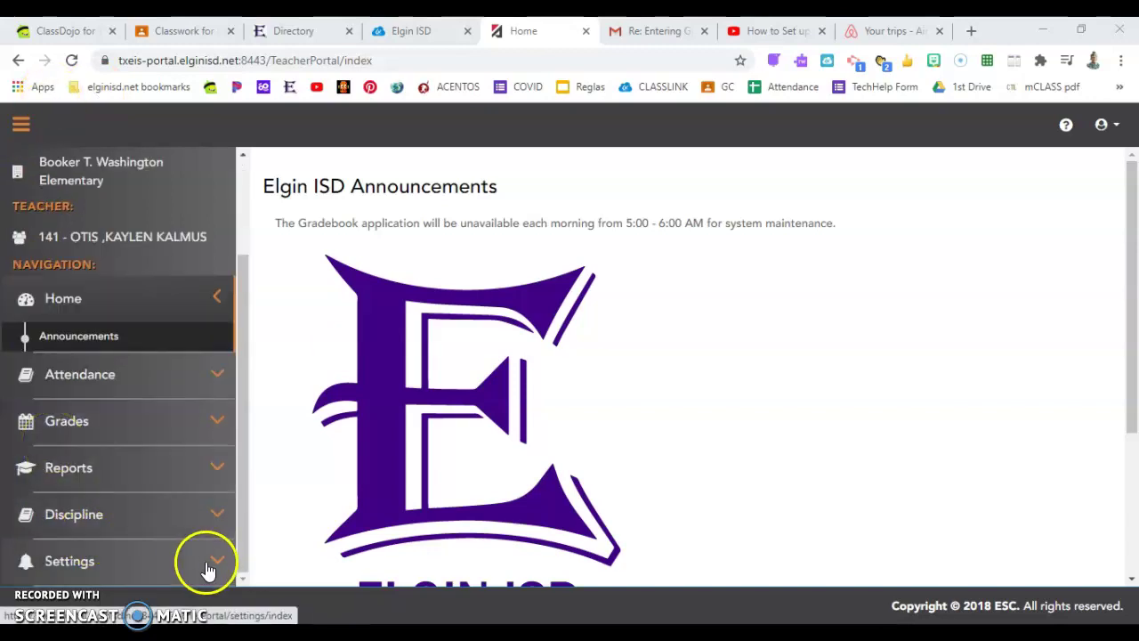
click(217, 565)
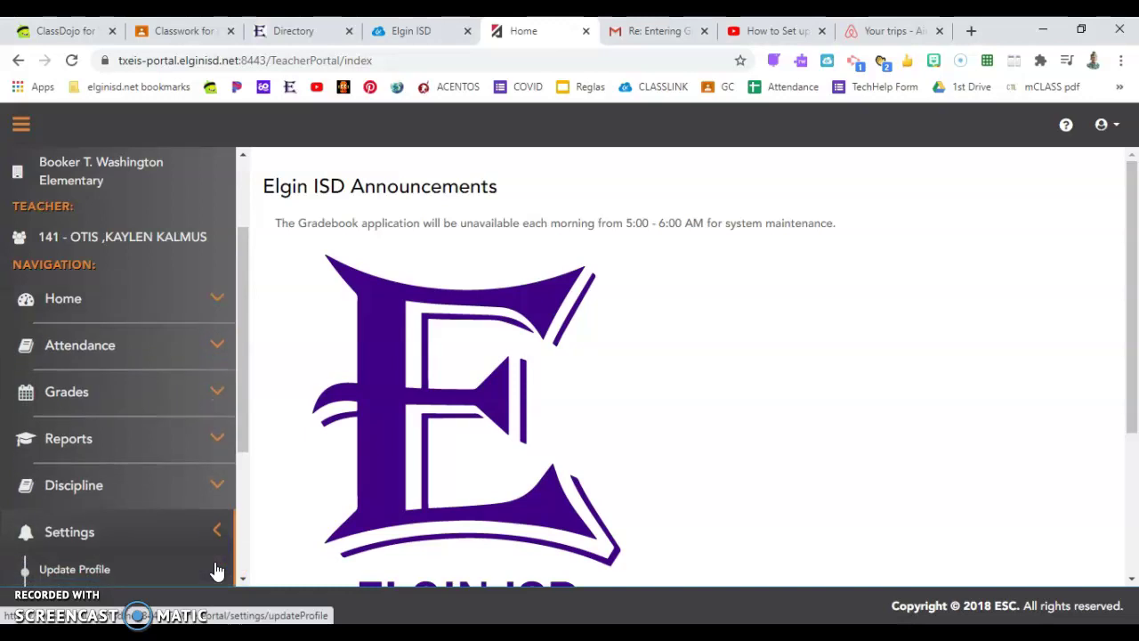
click(55, 531)
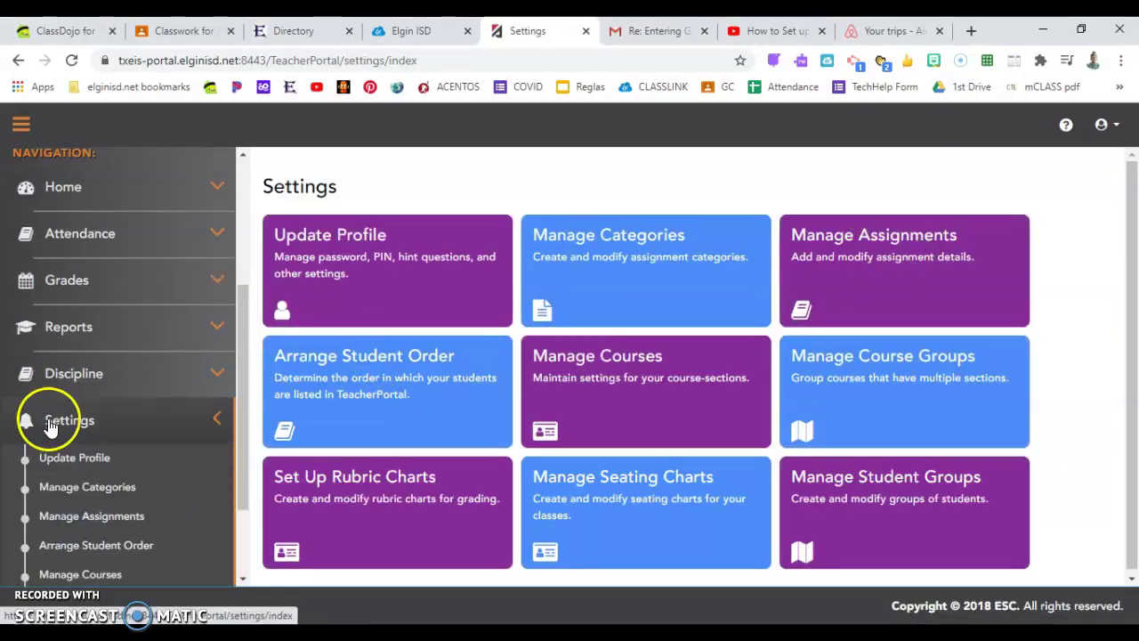
click(123, 523)
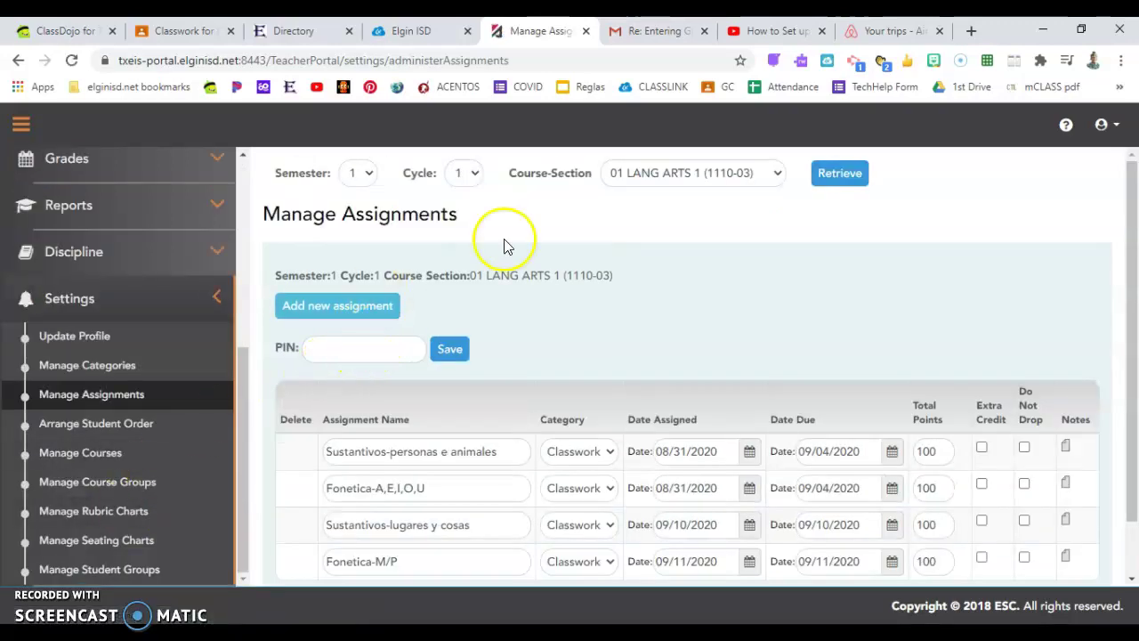
- Retrieve the assignments for course-section 01 LANG ARTS 1 (1110-03)
click(657, 175)
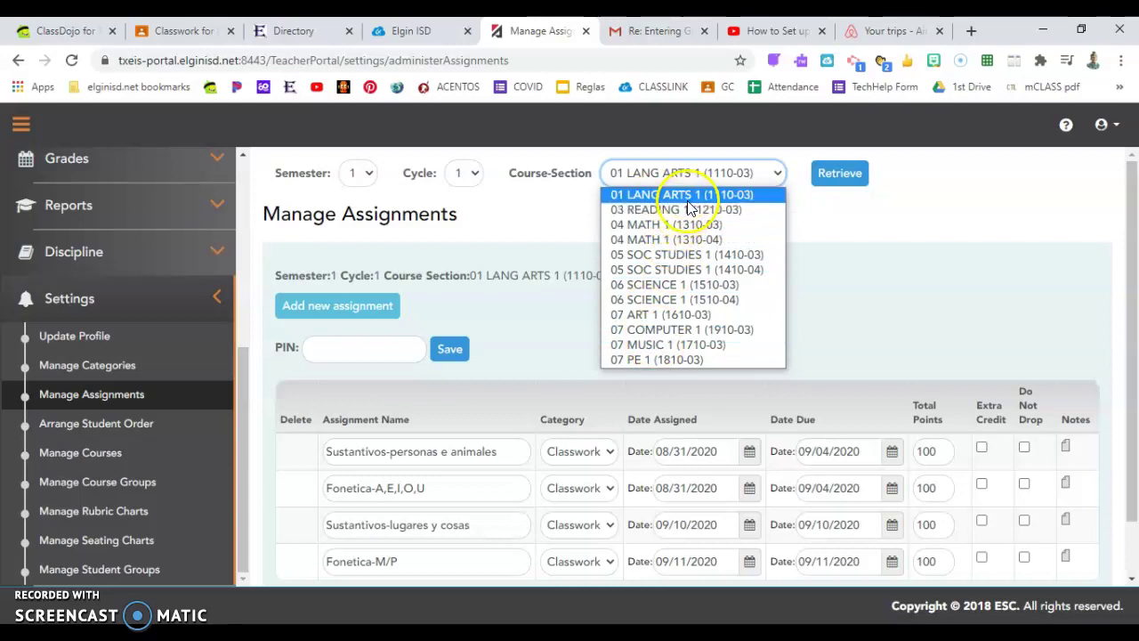
click(687, 197)
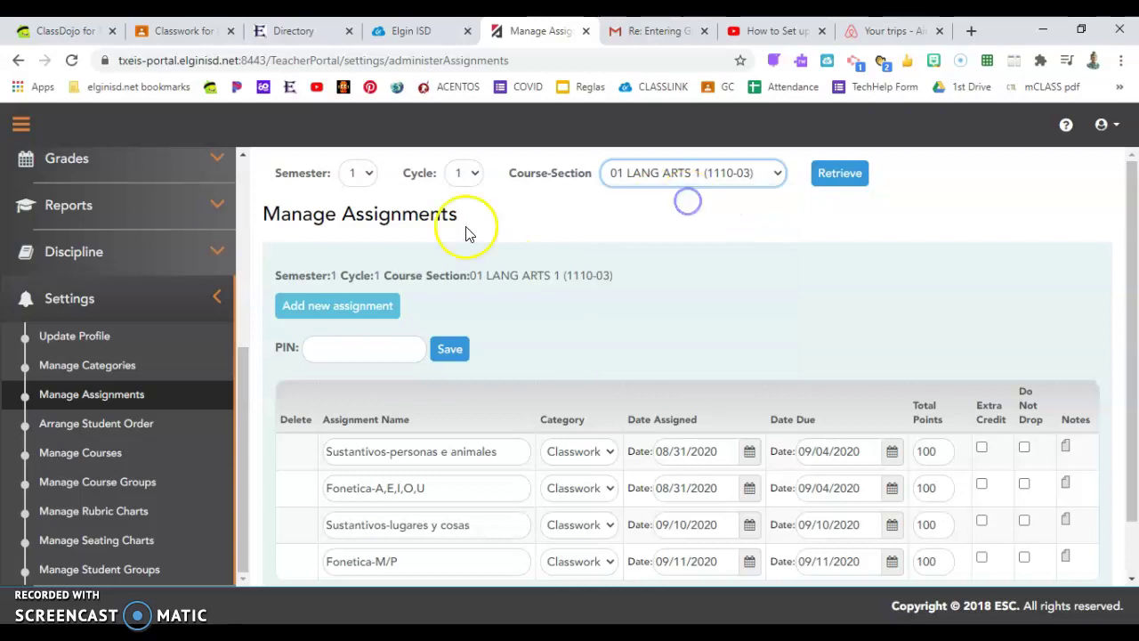
click(842, 172)
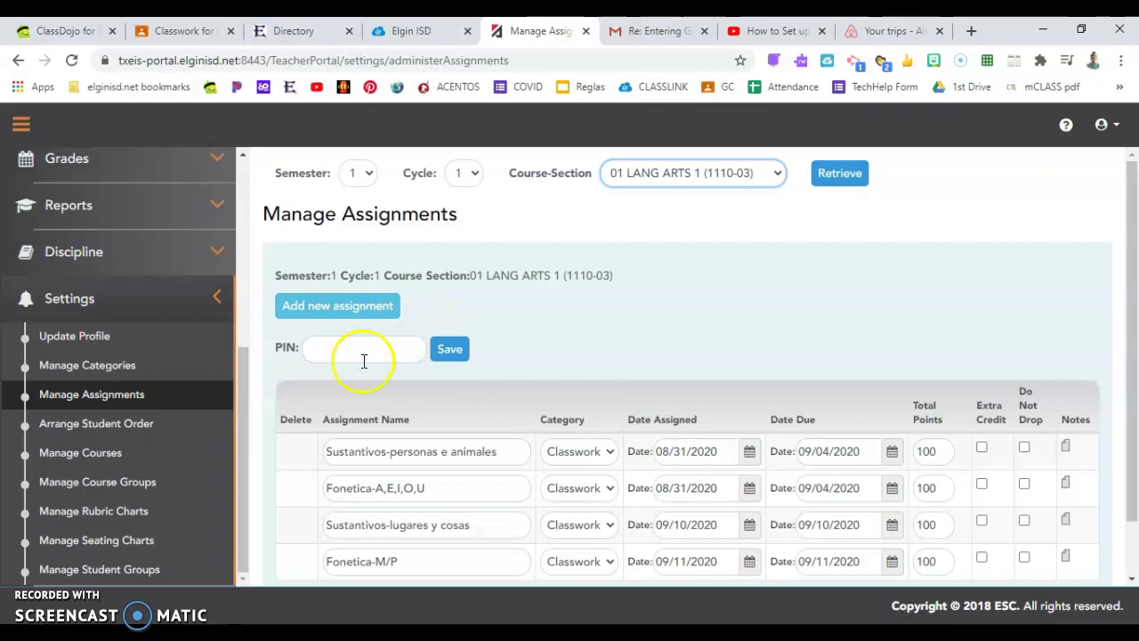
- Add a new assignment named "Sustantivos propios" in the Classwork category
click(348, 243)
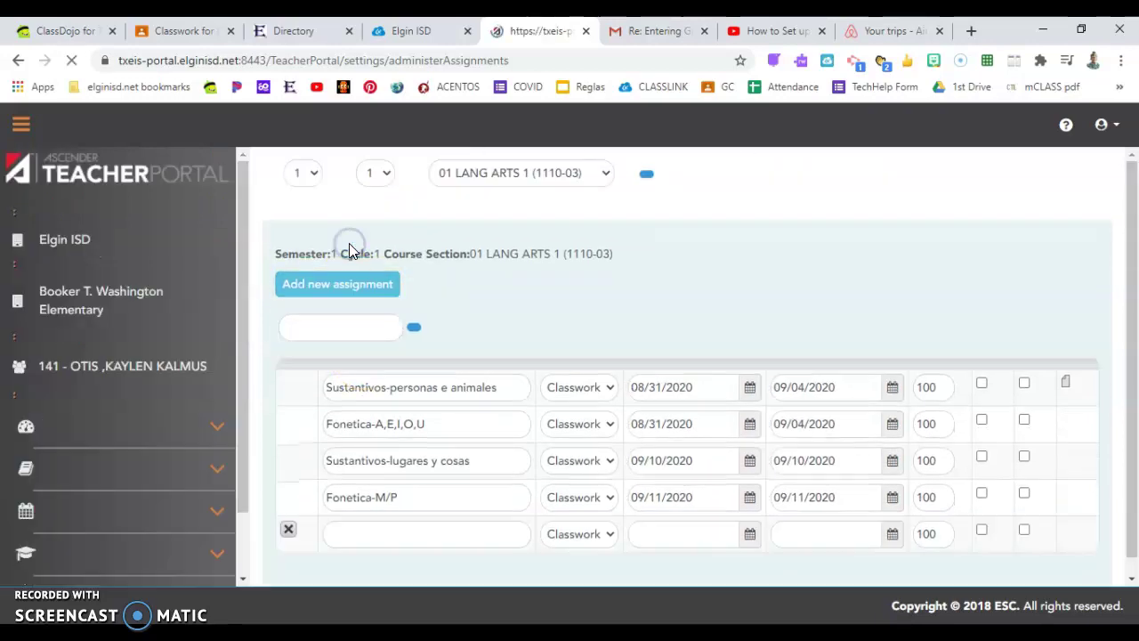
scroll(373, 314, down, 1)
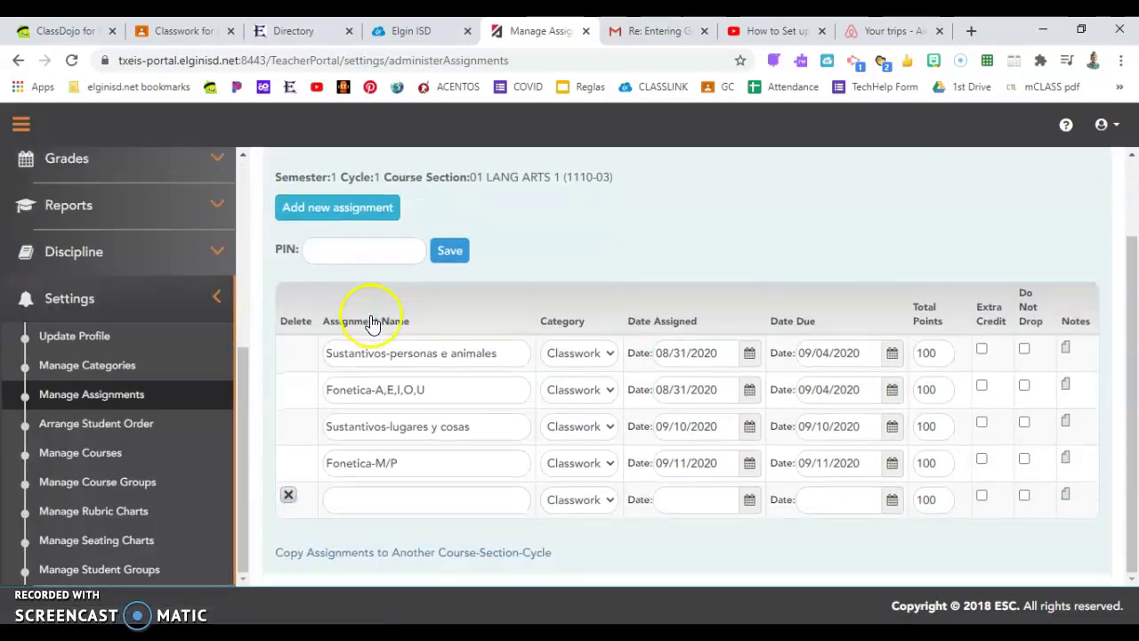
click(374, 496)
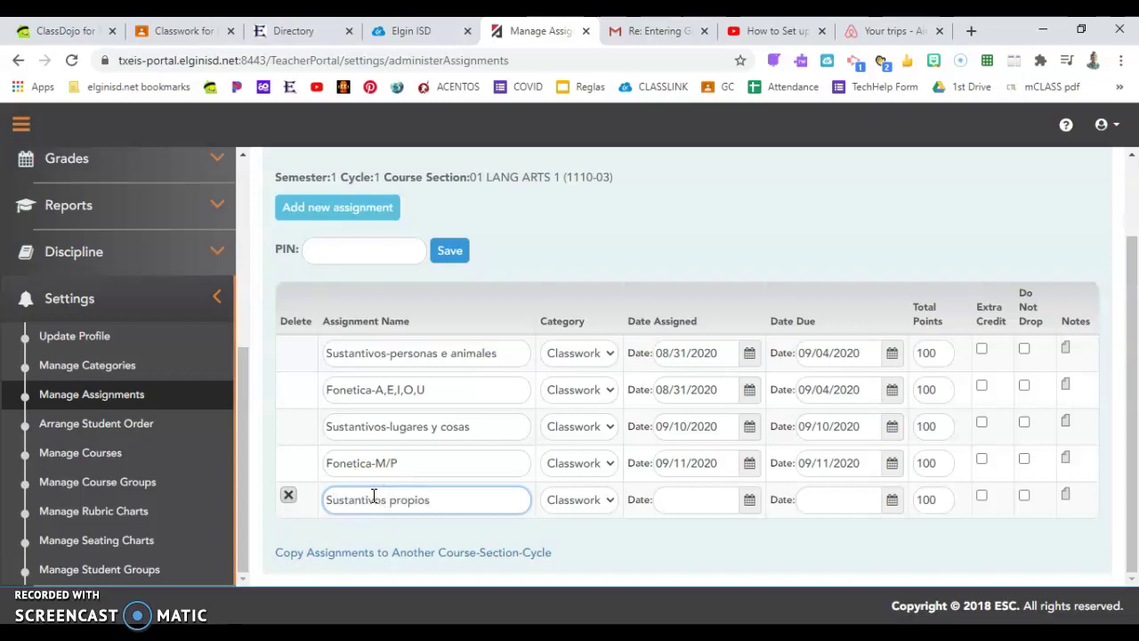
key(Tab)
click(588, 497)
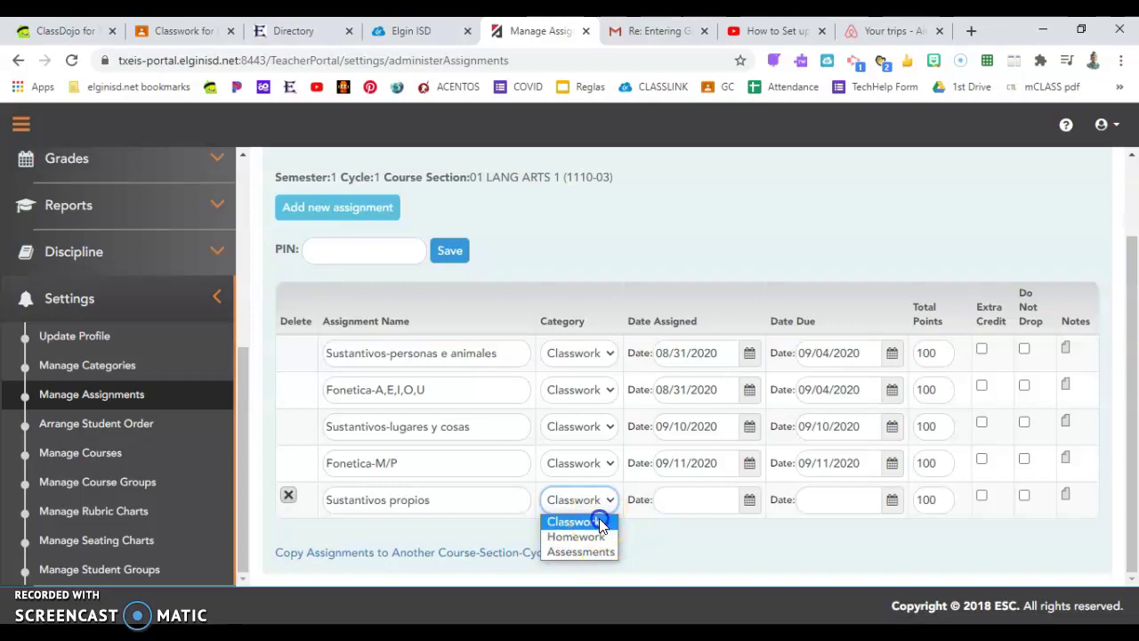
click(601, 523)
- Set the new assignment's assigned and due dates to 09/16/2020 and save it with the teacher PIN
click(687, 501)
scroll(689, 502, down, 2)
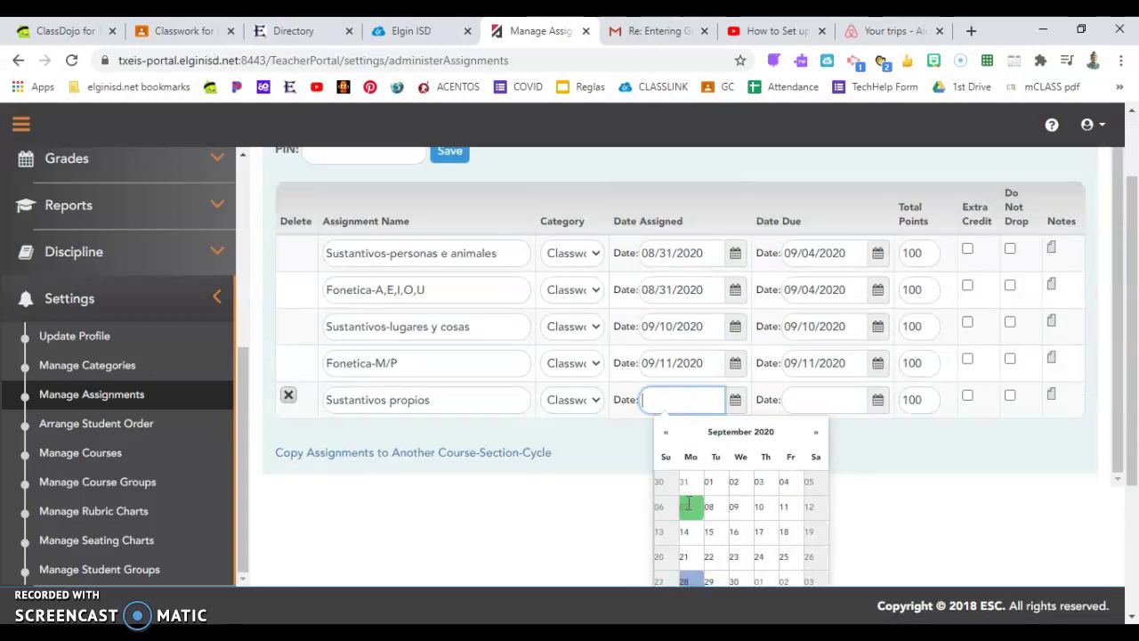
click(739, 509)
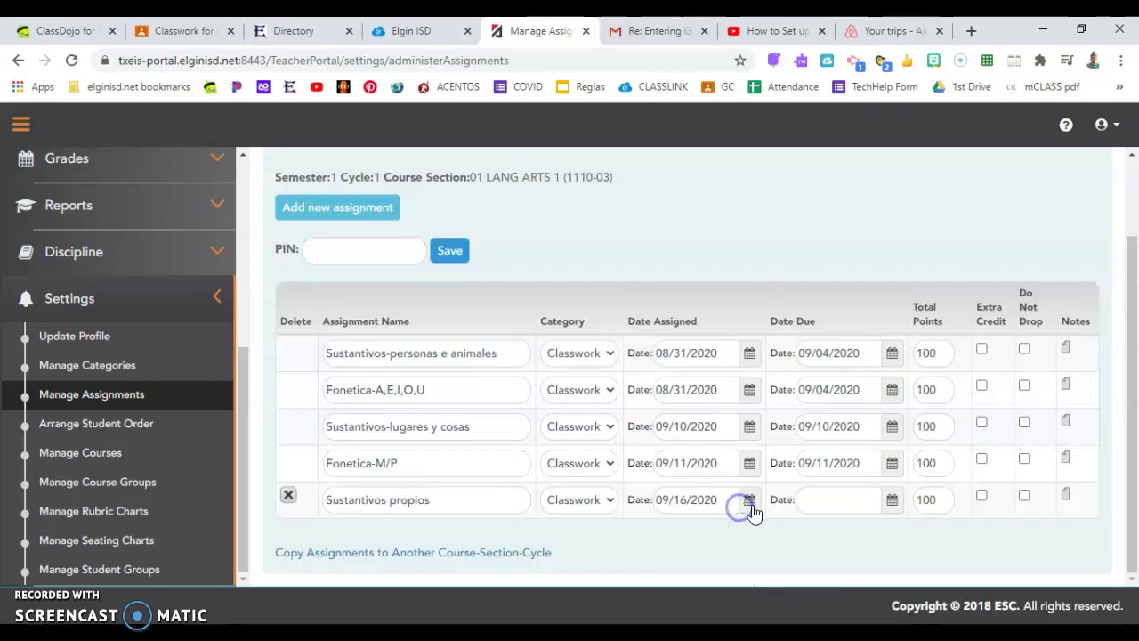
click(889, 510)
scroll(890, 514, down, 2)
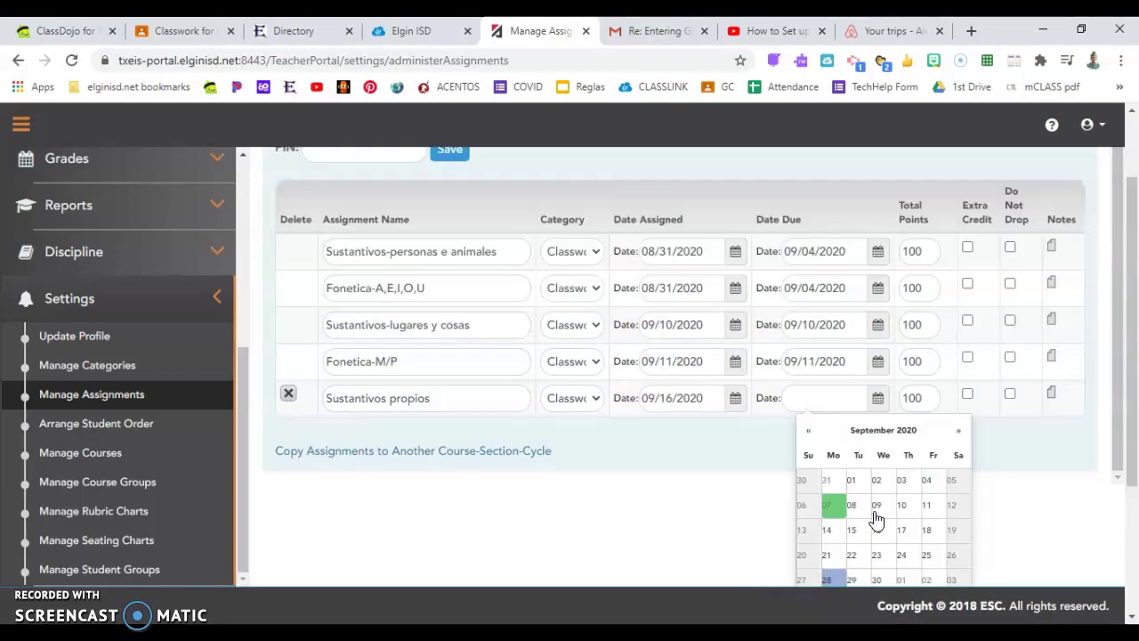
click(891, 449)
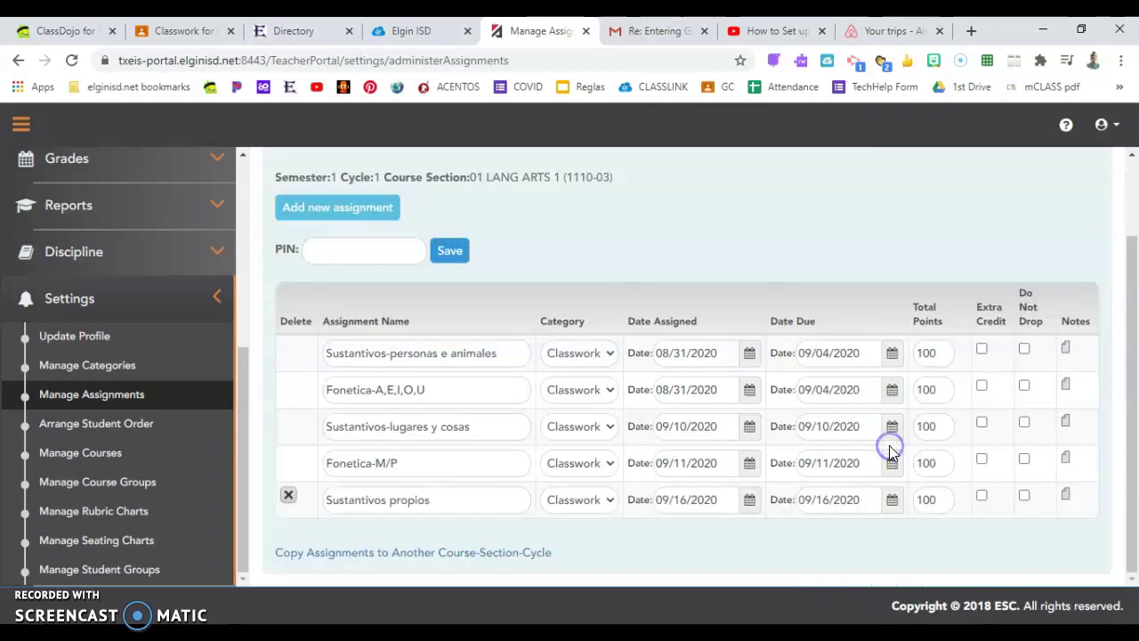
click(334, 243)
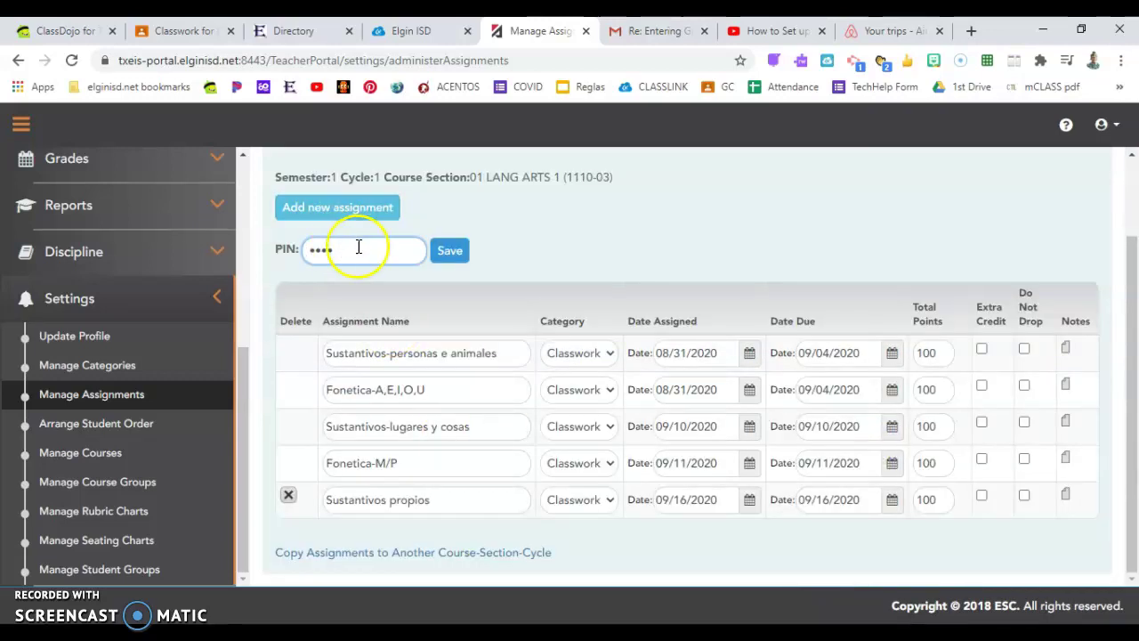
click(458, 254)
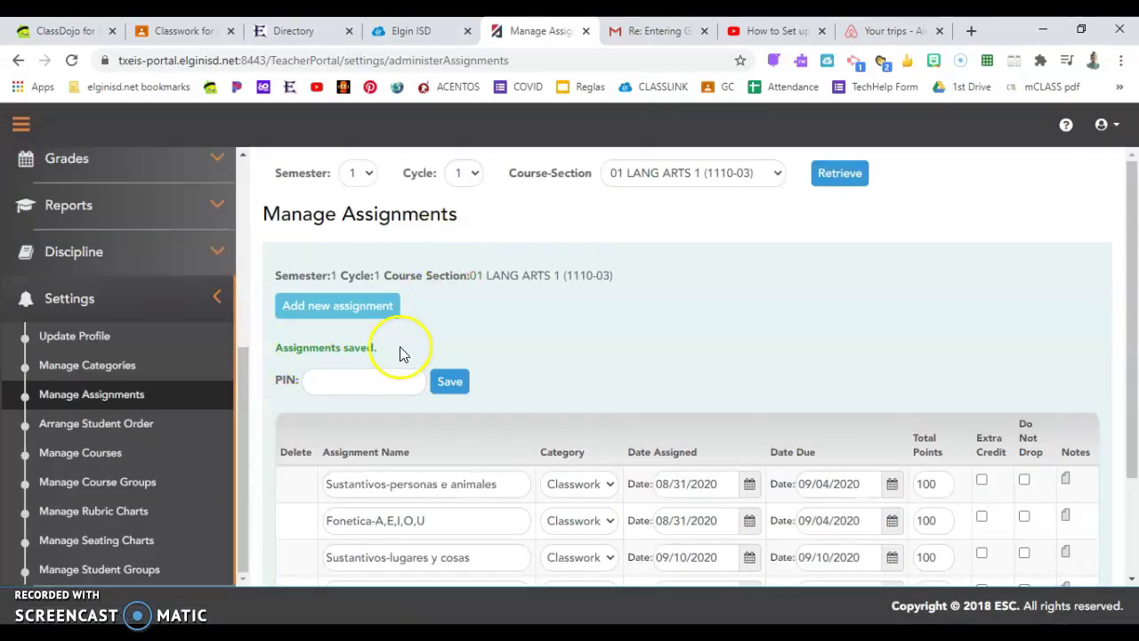
- Retrieve the assignments for course-section 05 SOC STUDIES 1 (1410-03)
click(769, 171)
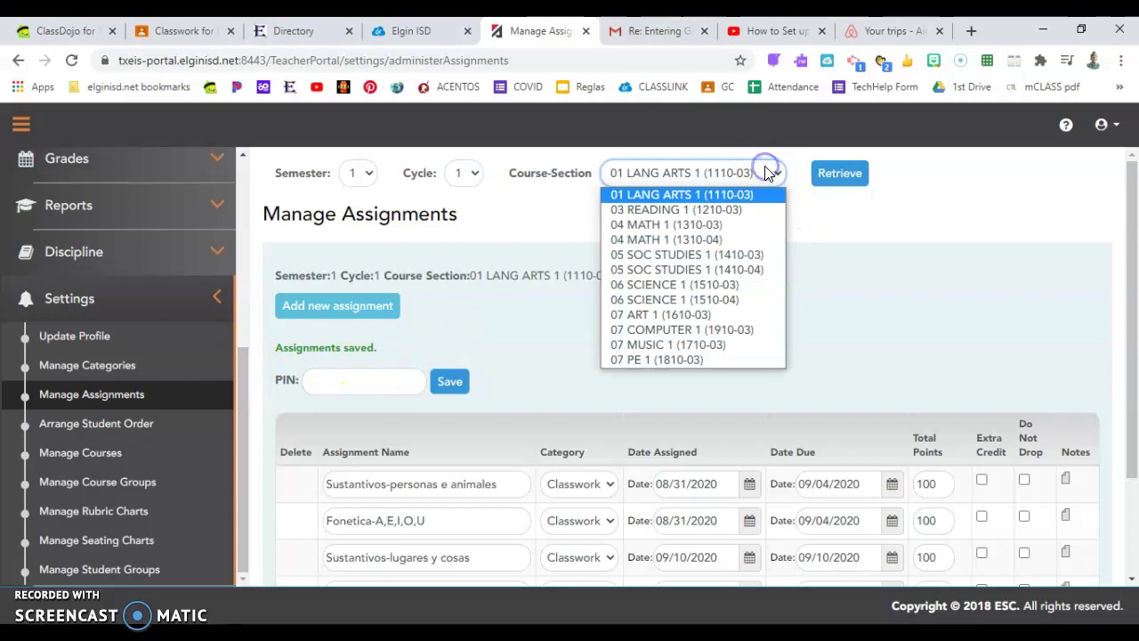
click(731, 256)
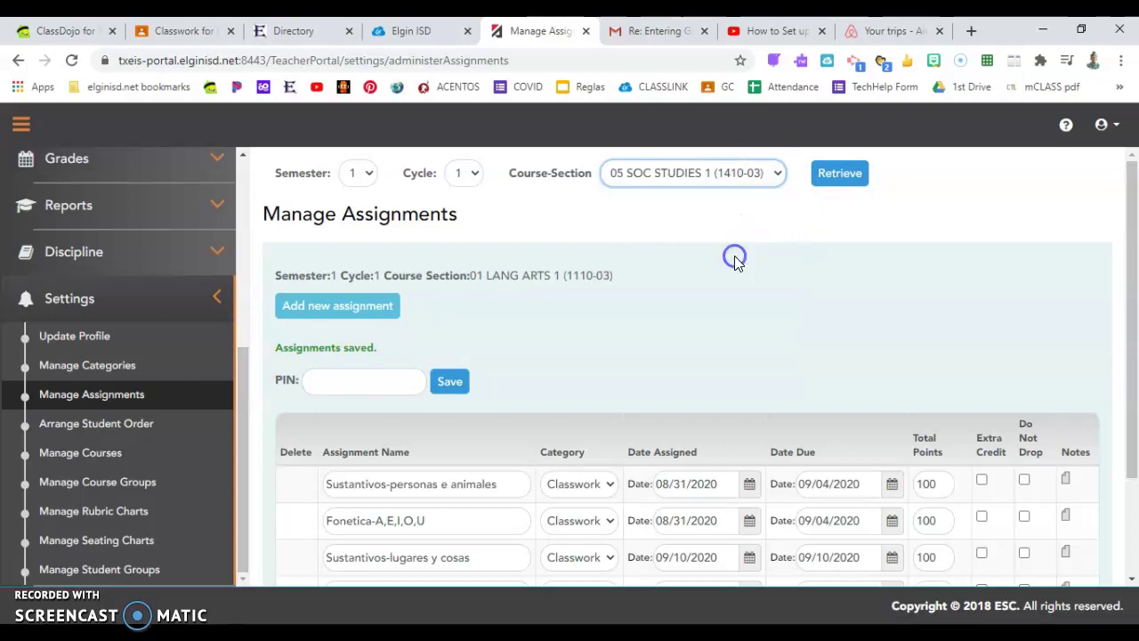
click(842, 185)
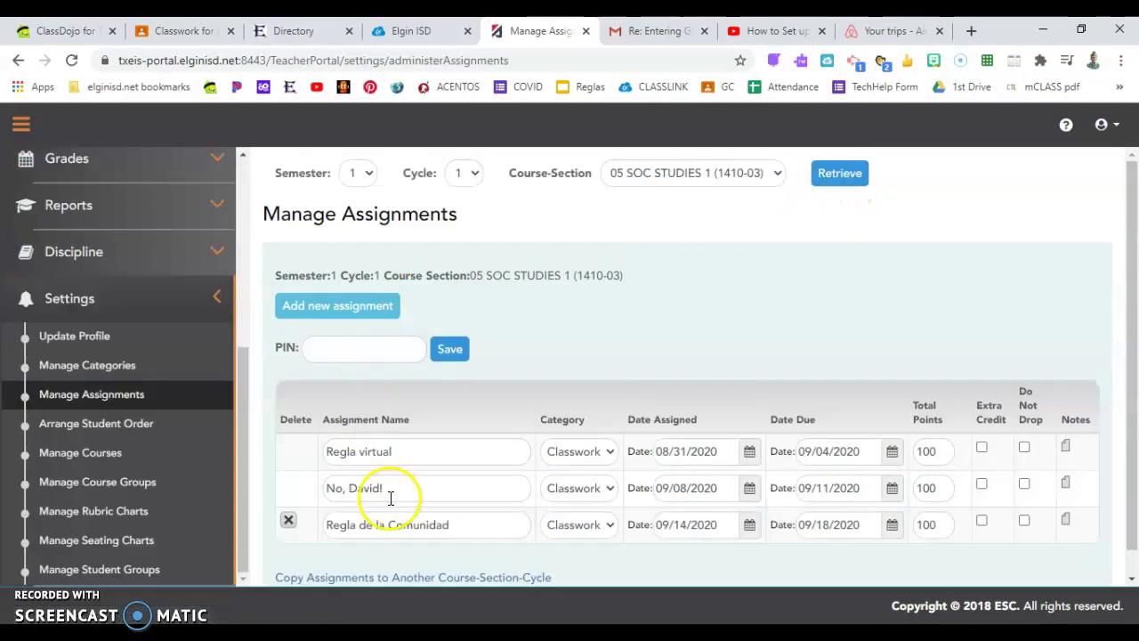
- Add a new assignment named "El alcalde" to the social studies section, keeping the Classwork category
scroll(390, 499, down, 1)
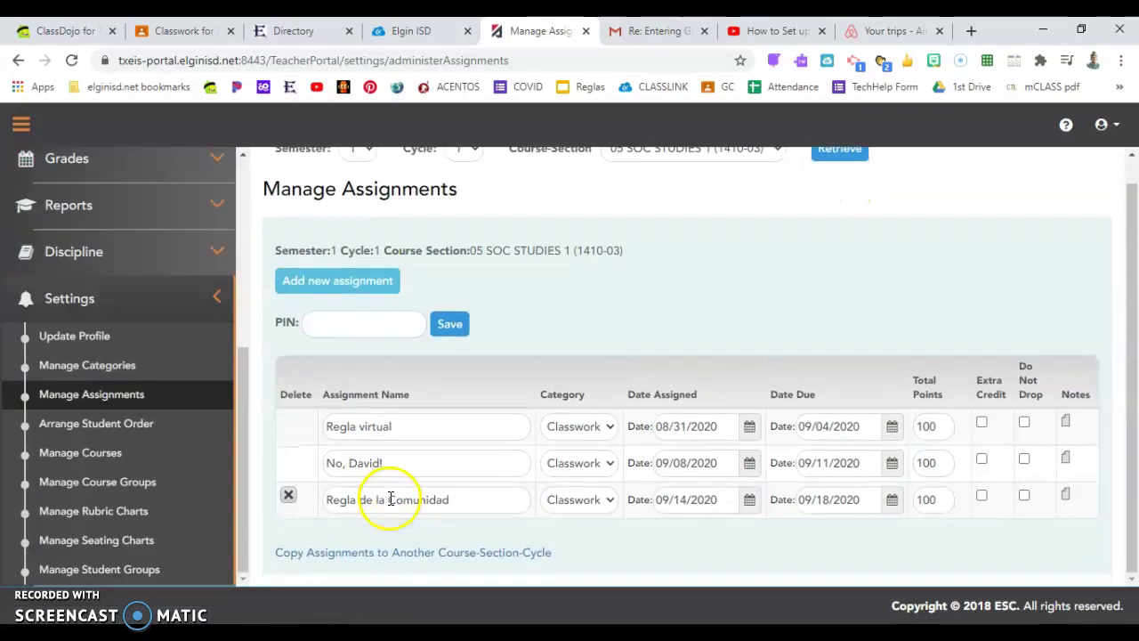
click(347, 281)
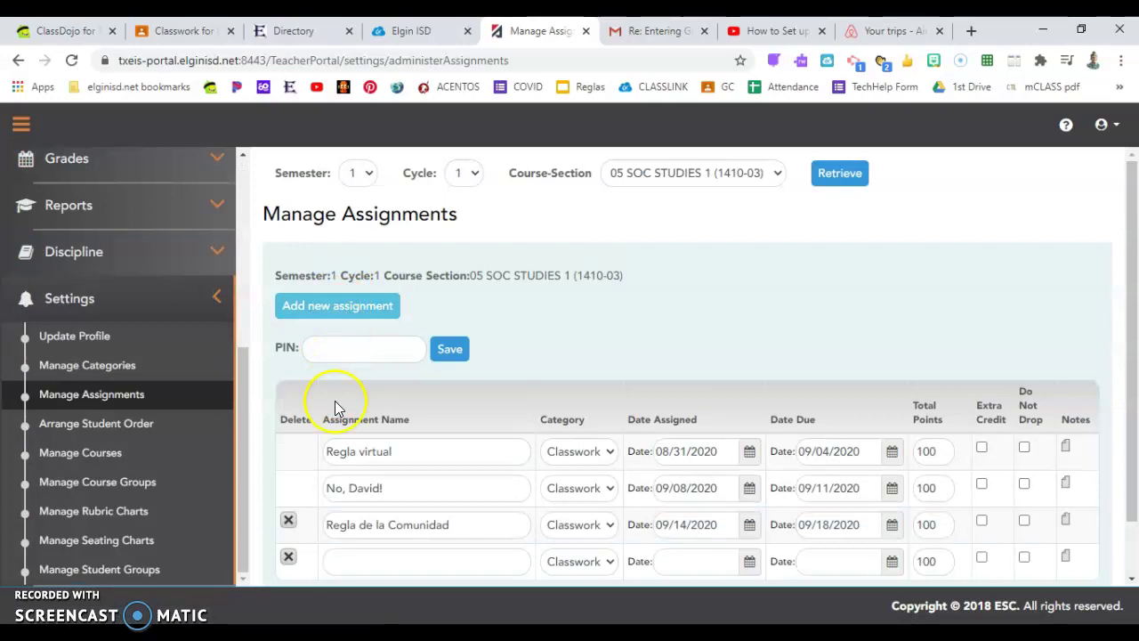
scroll(452, 475, down, 1)
click(390, 499)
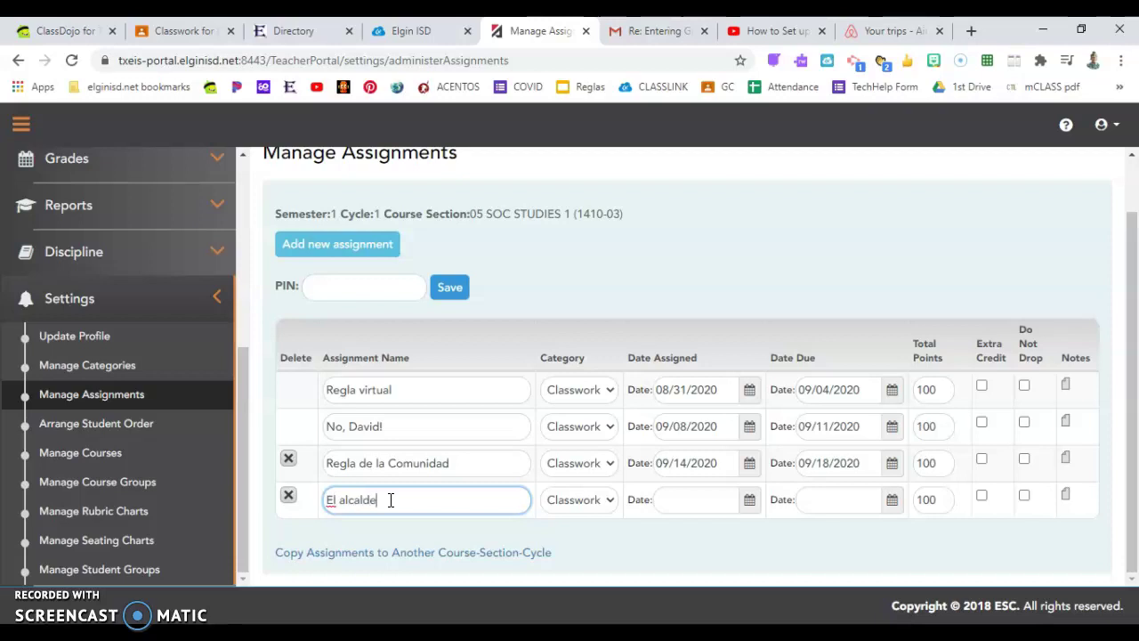
key(Tab)
- Set El alcalde's assigned date to 09/22/2020 and due date to 09/23/2020, and save it with the teacher PIN
click(676, 501)
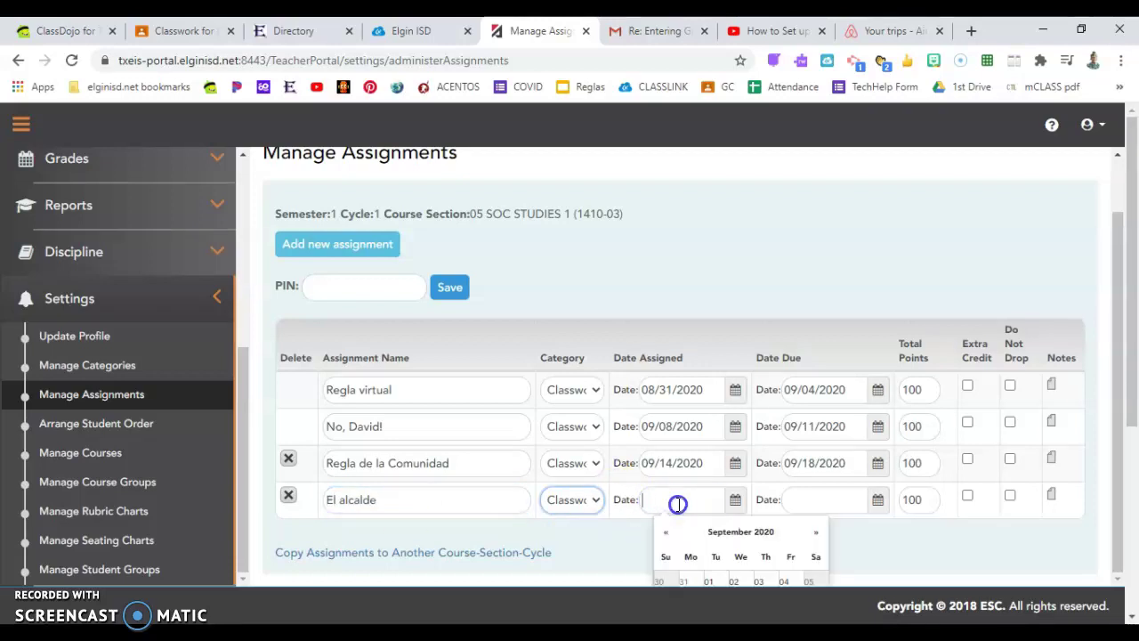
scroll(742, 521, down, 3)
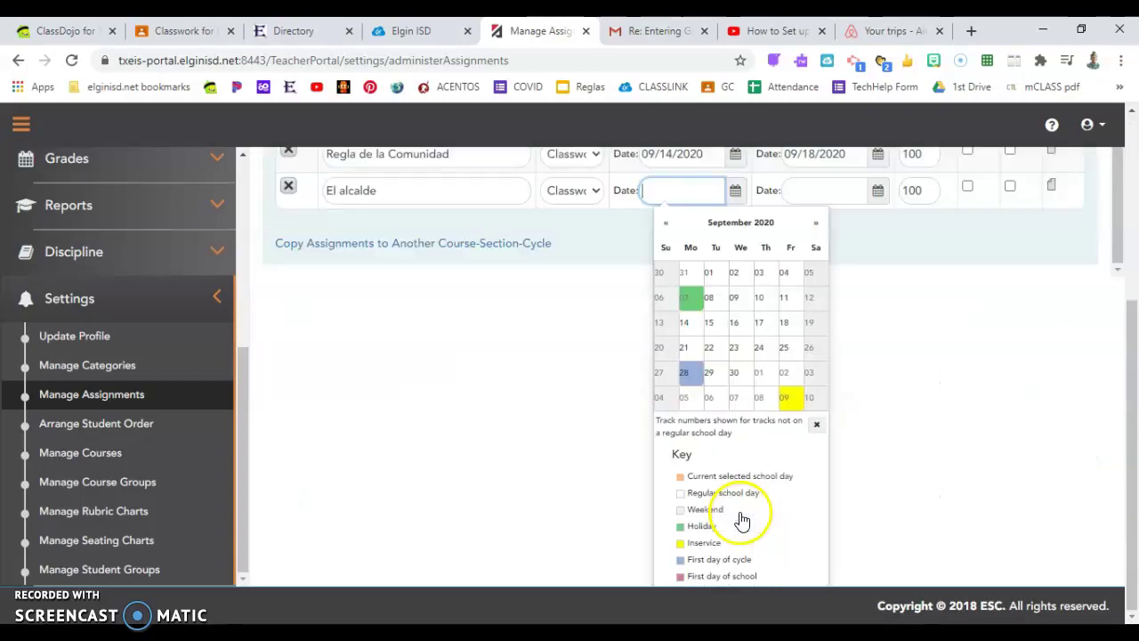
click(715, 348)
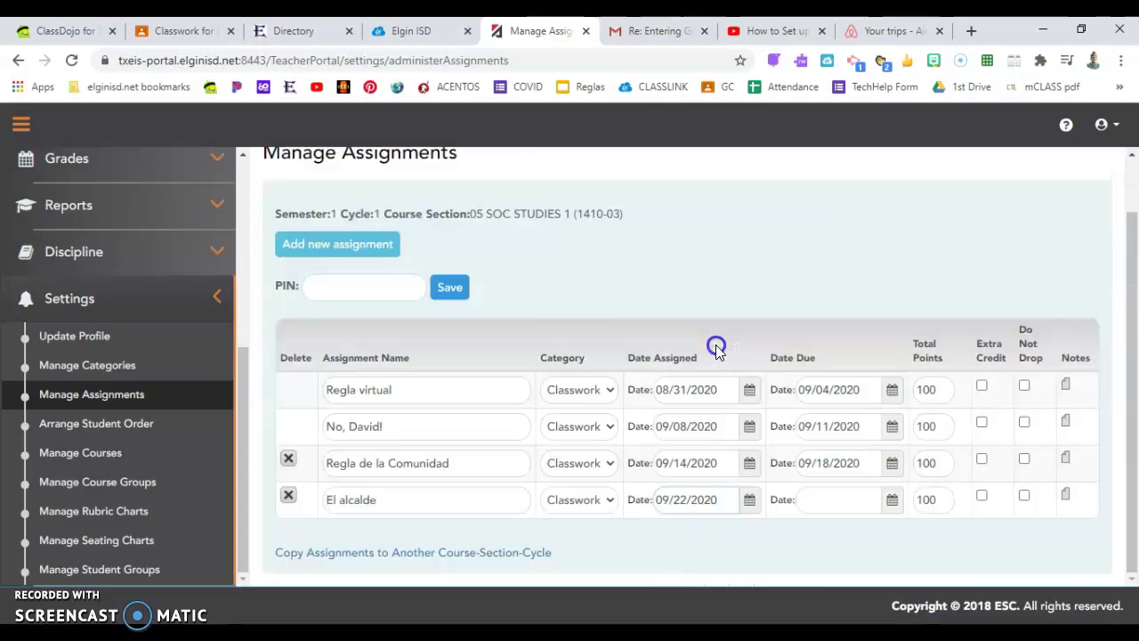
click(892, 499)
scroll(860, 544, down, 3)
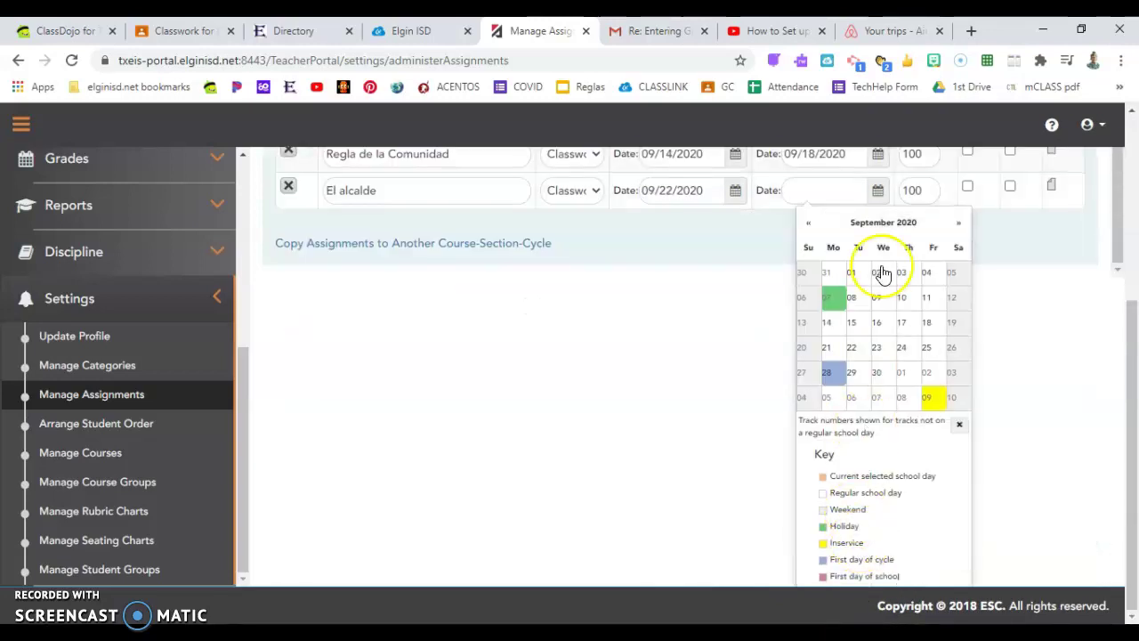
click(877, 348)
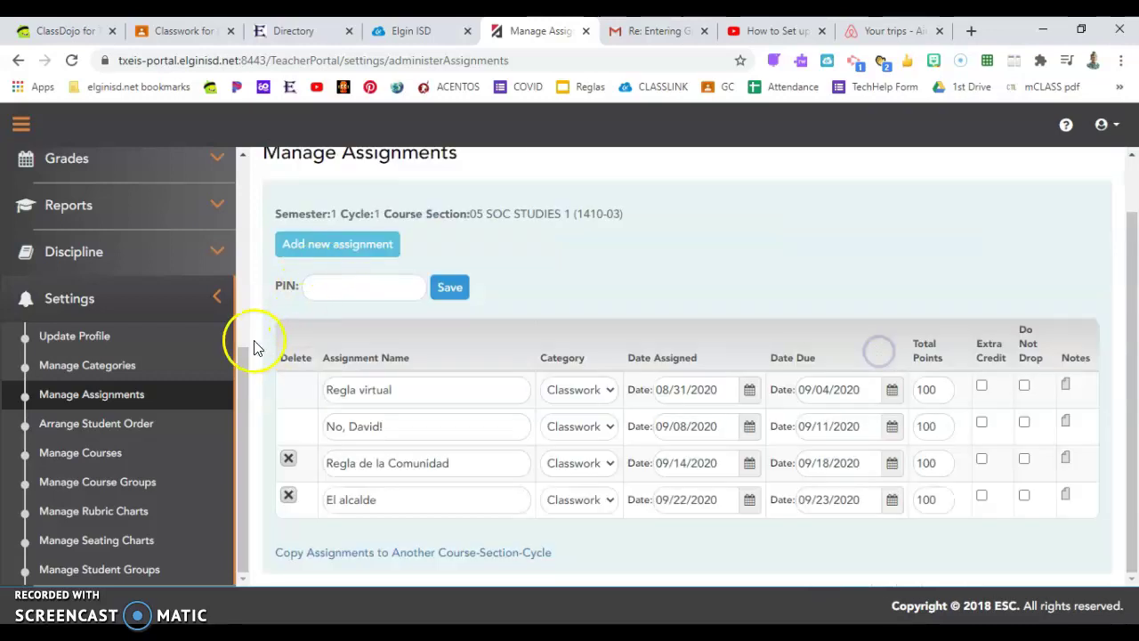
click(327, 279)
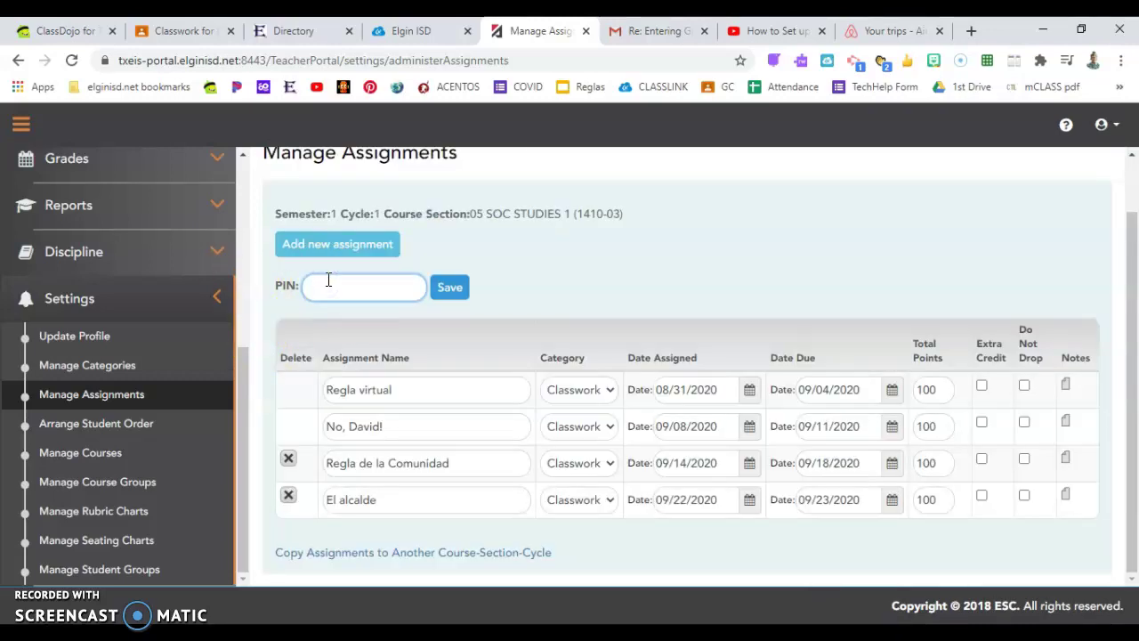
click(436, 292)
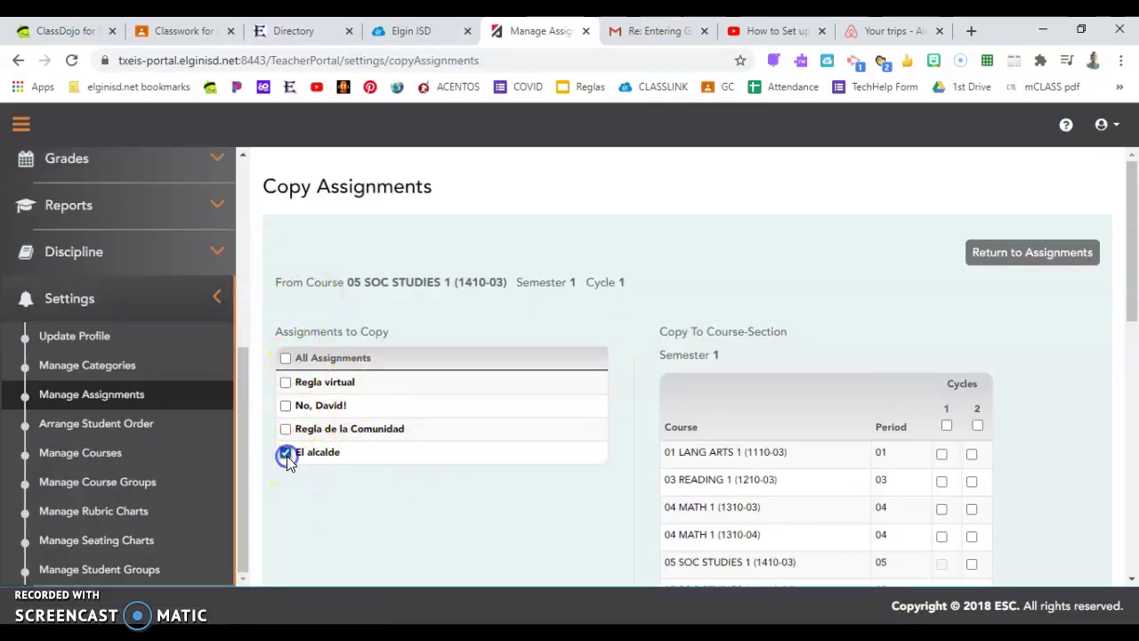
- Select cycle 1 of 05 SOC STUDIES 1 (1410-04) as the destination for copying the El alcalde assignment
scroll(394, 468, down, 10)
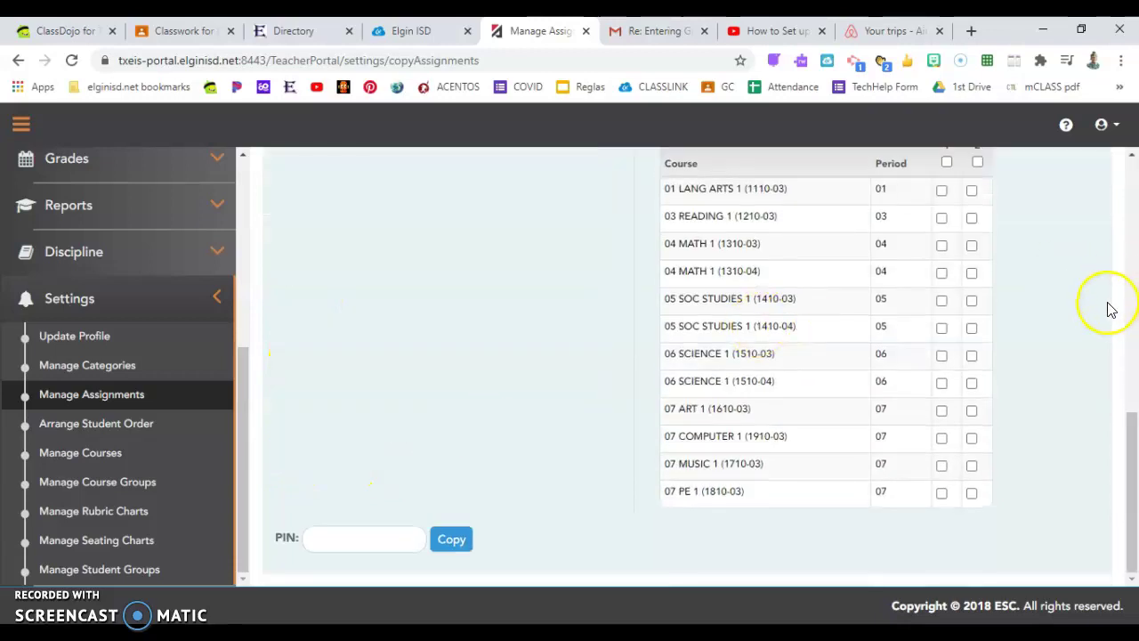
scroll(1129, 418, up, 1)
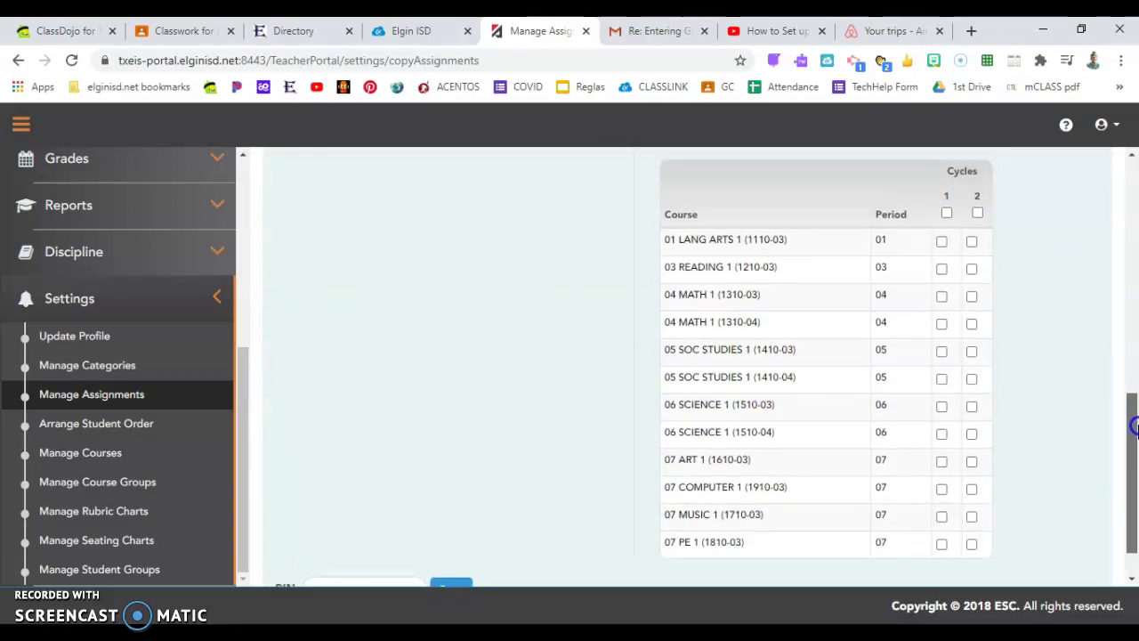
drag(1132, 427, 1132, 237)
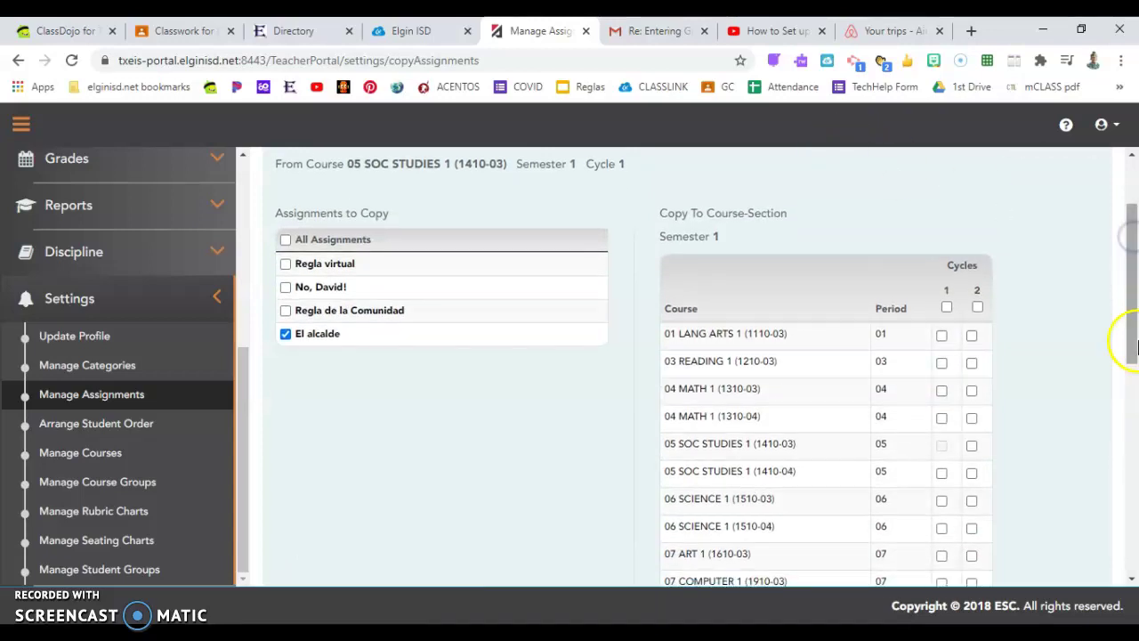
scroll(1135, 305, down, 6)
scroll(1135, 305, up, 5)
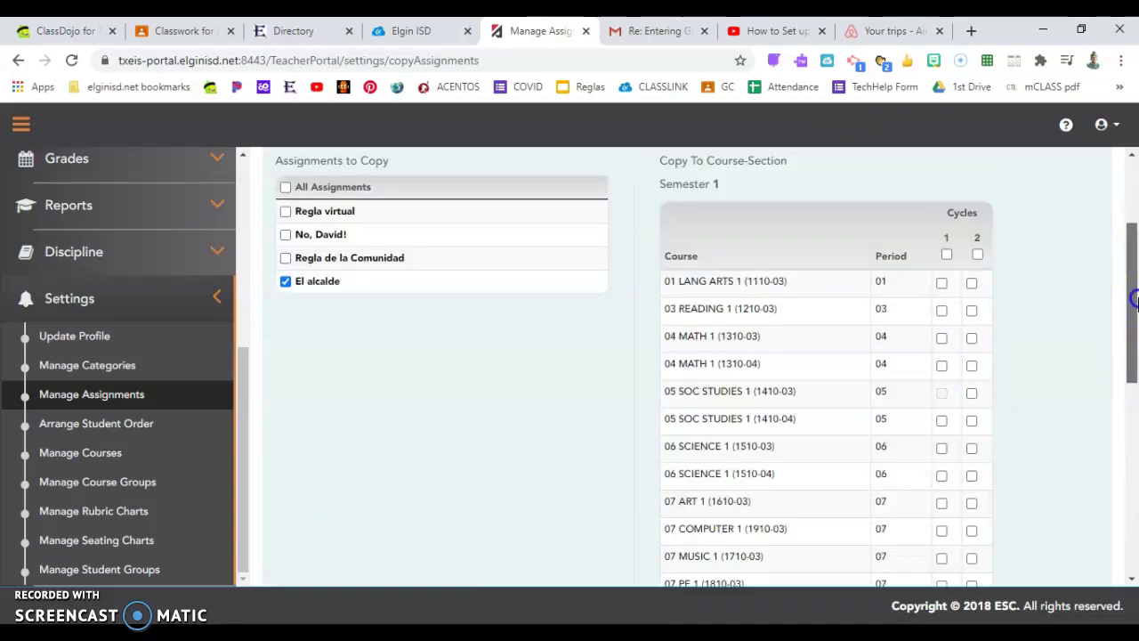
scroll(1135, 305, down, 1)
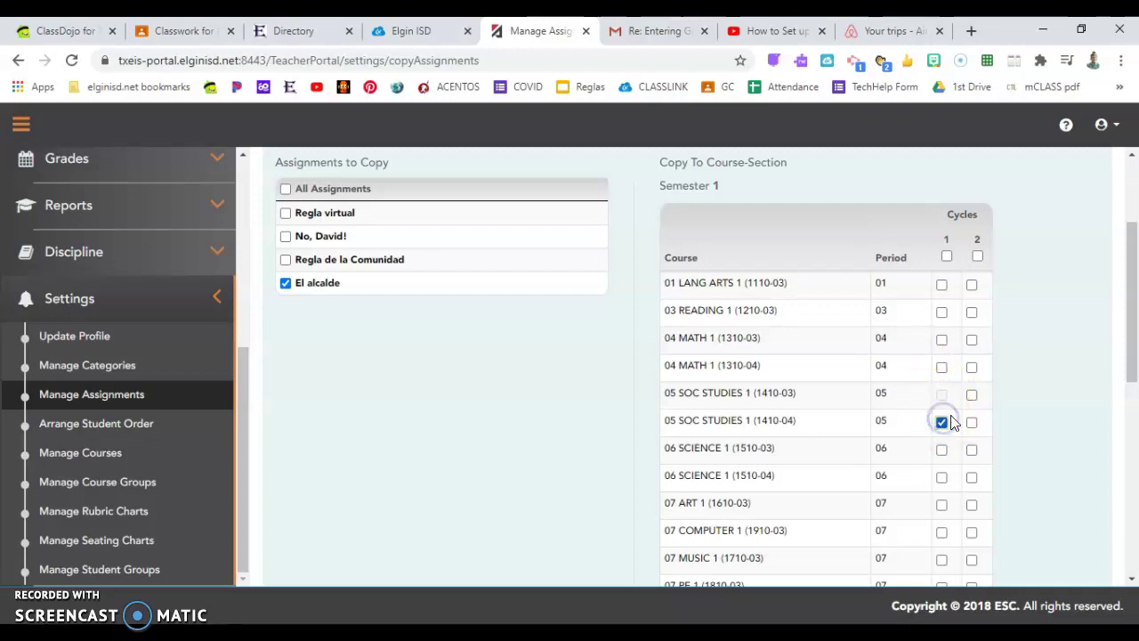
- Enter the teacher PIN and copy the El alcalde assignment to the selected social studies section
drag(1124, 311, 1131, 516)
click(395, 540)
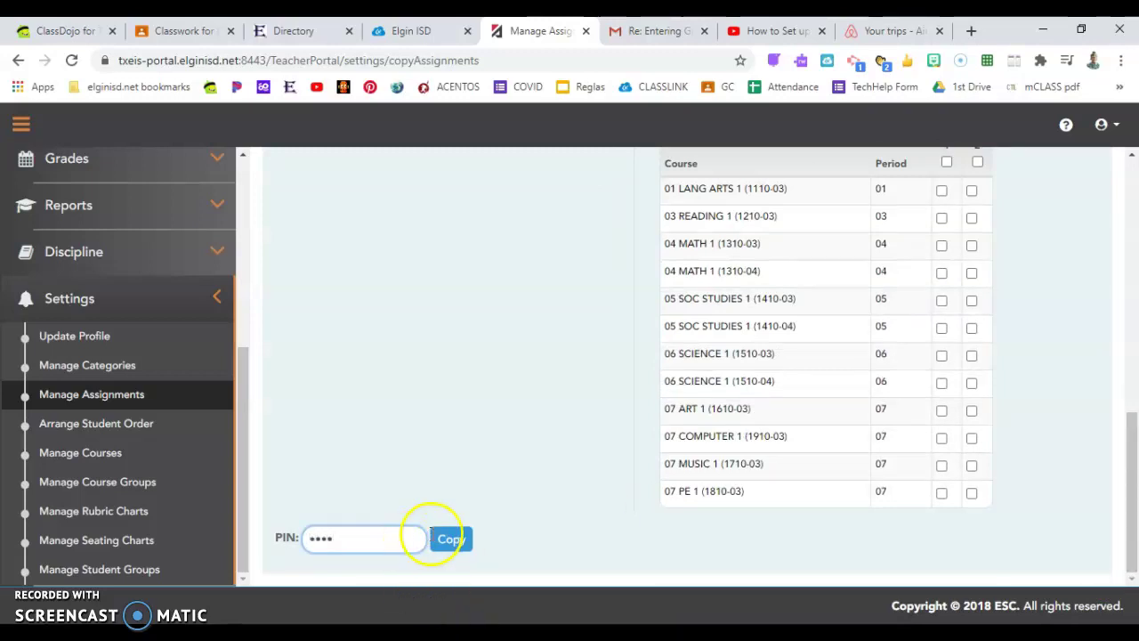
click(452, 543)
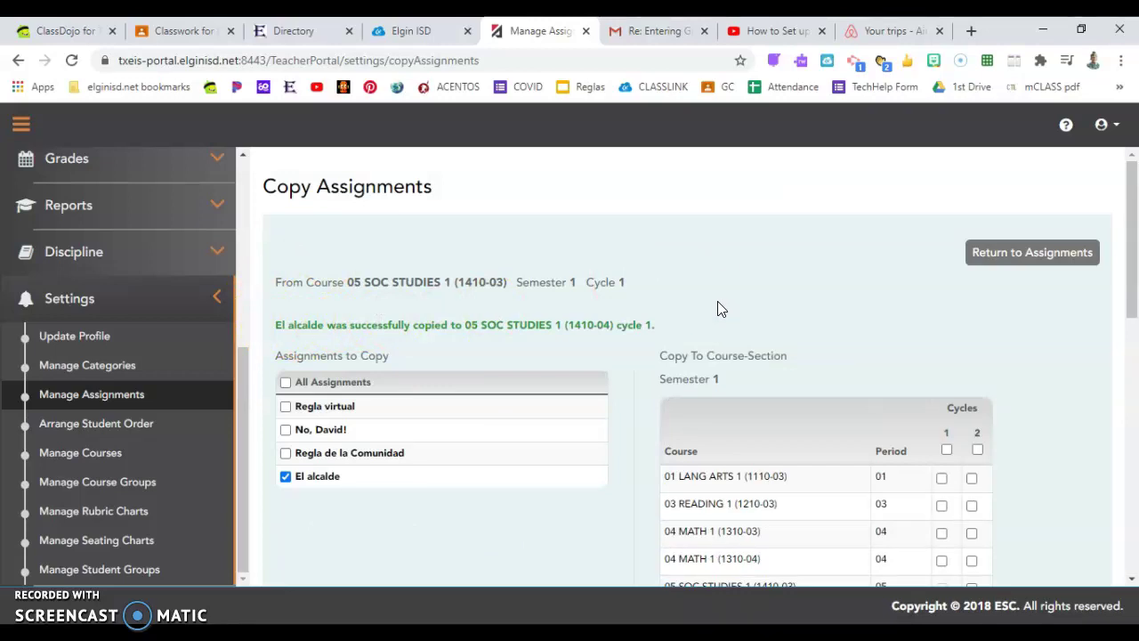
- Open Assignment Grades and retrieve course-section 05 SOC STUDIES 1 (1410-03)
scroll(166, 481, up, 4)
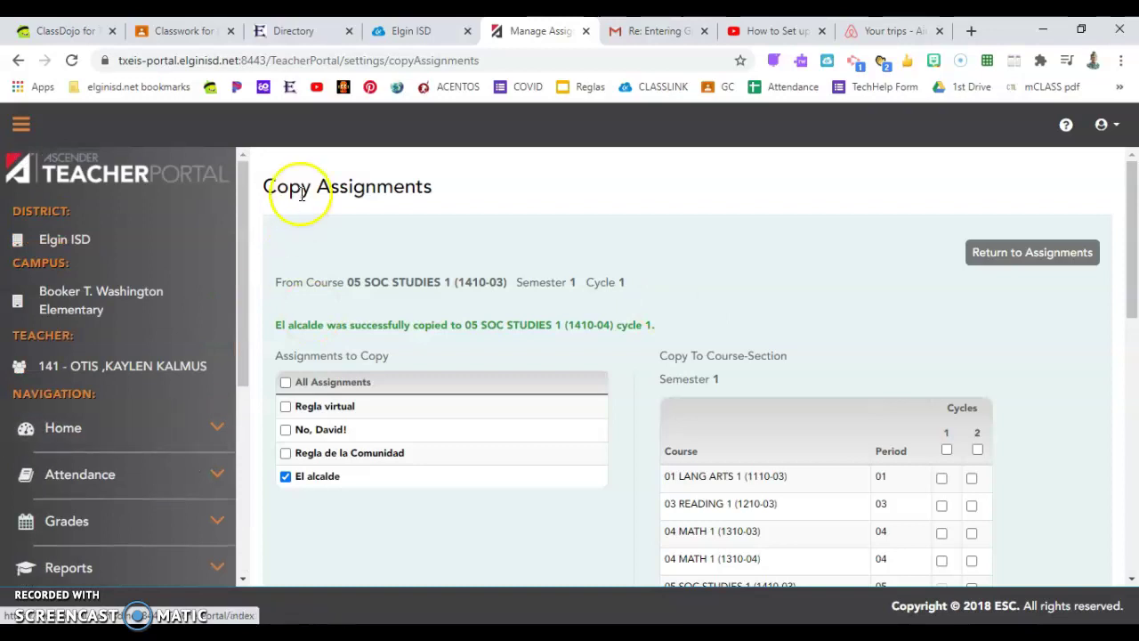
drag(244, 255, 243, 296)
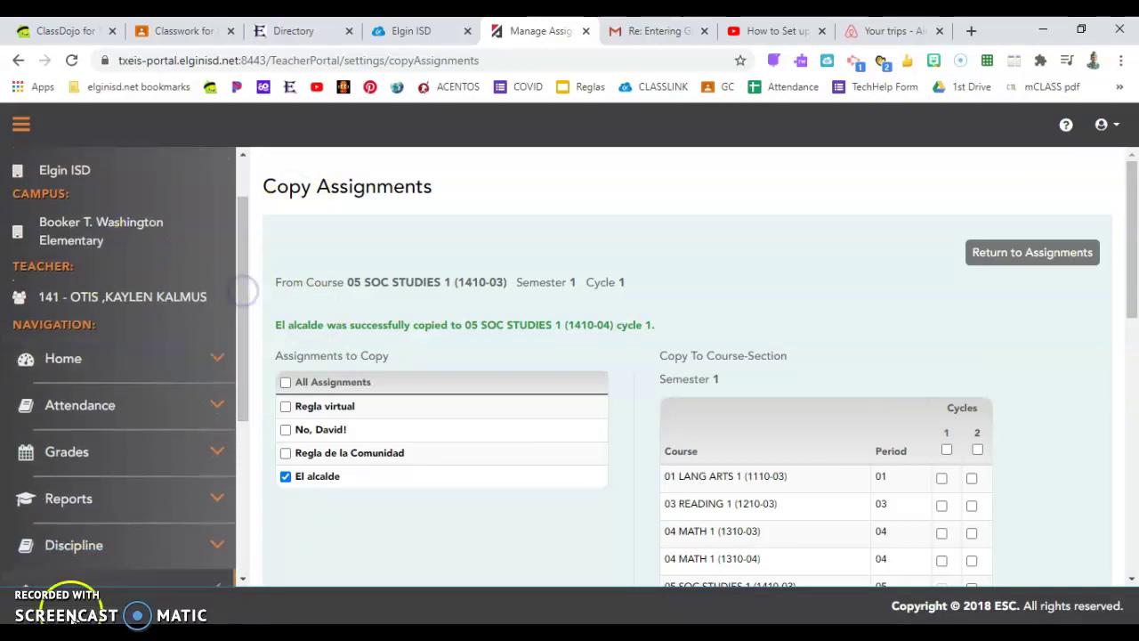
click(89, 458)
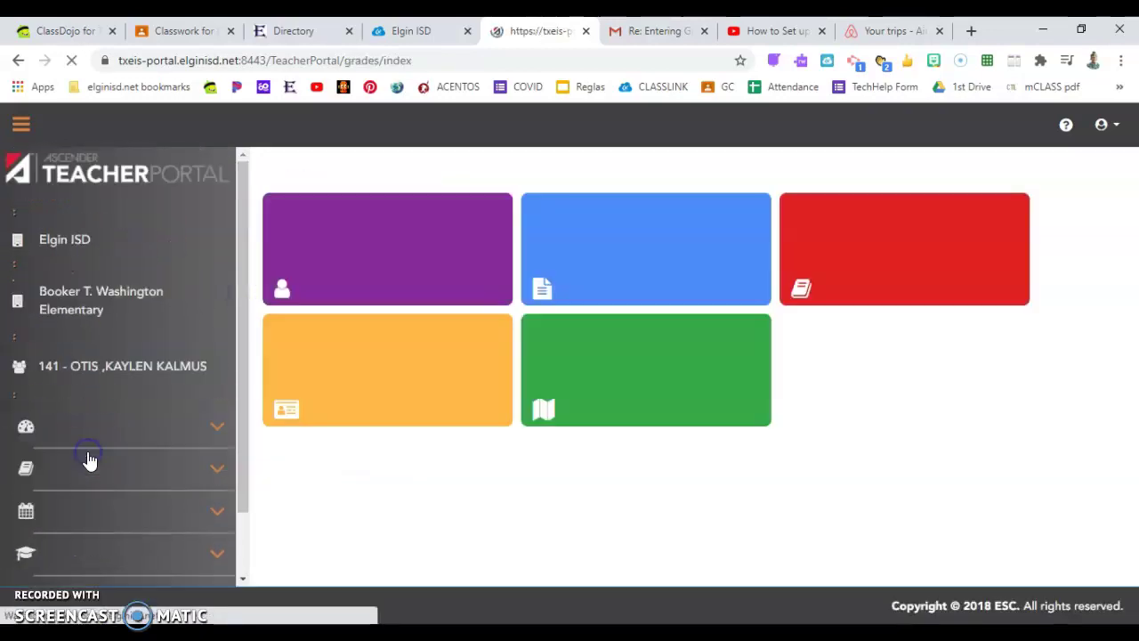
click(378, 258)
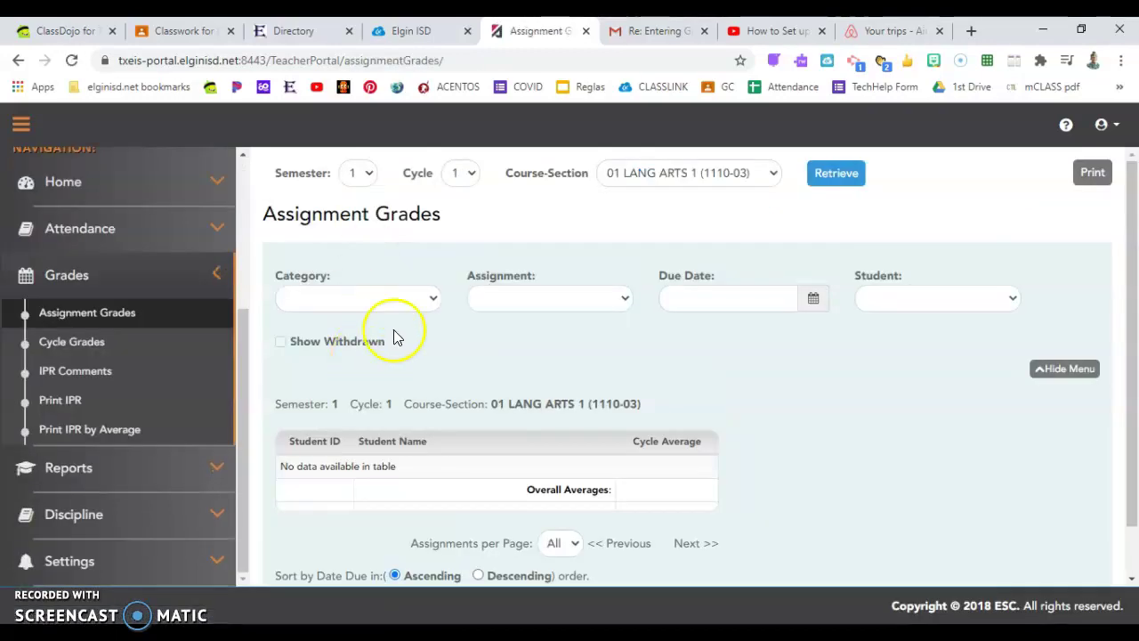
click(757, 174)
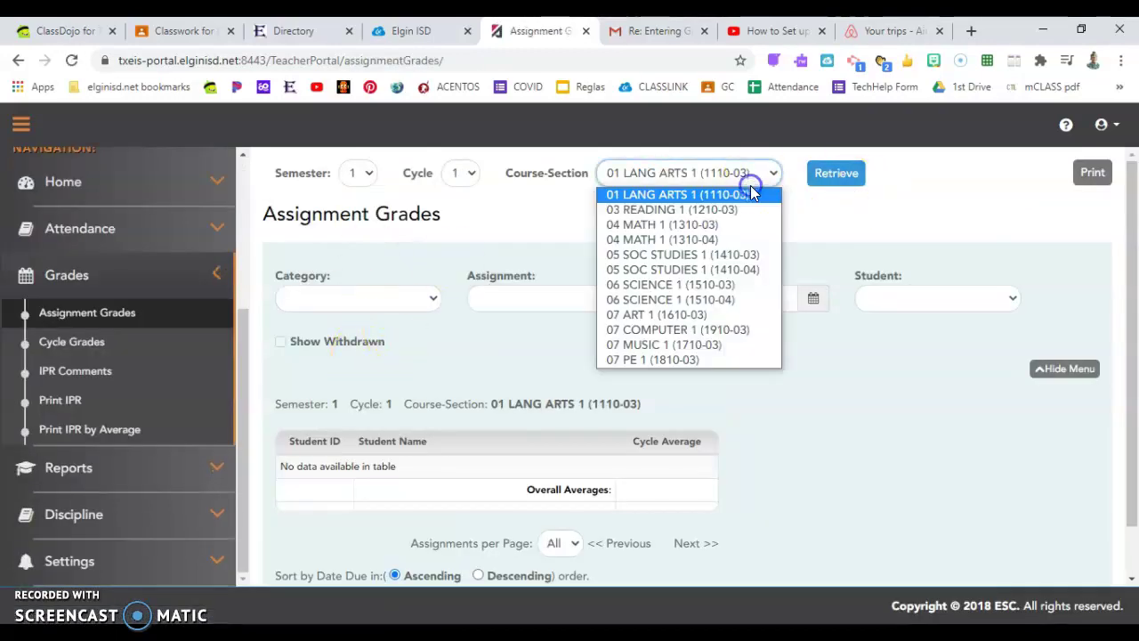
click(728, 260)
click(833, 173)
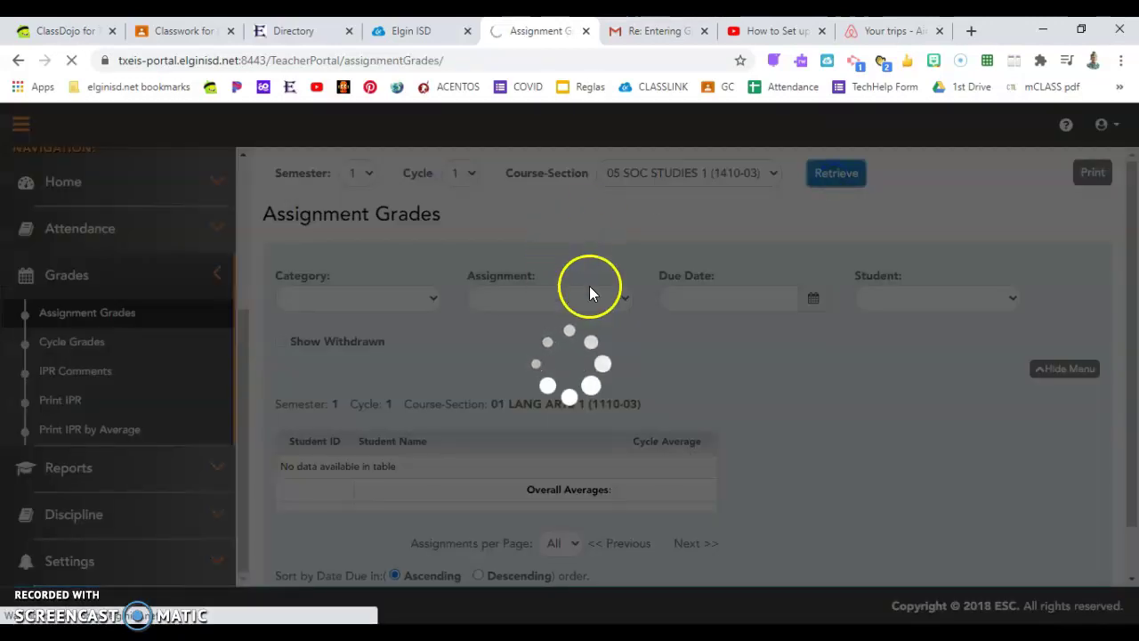
- Enter a grade of 100 on El alcalde for the first student in the list, and clear it again
scroll(883, 369, down, 1)
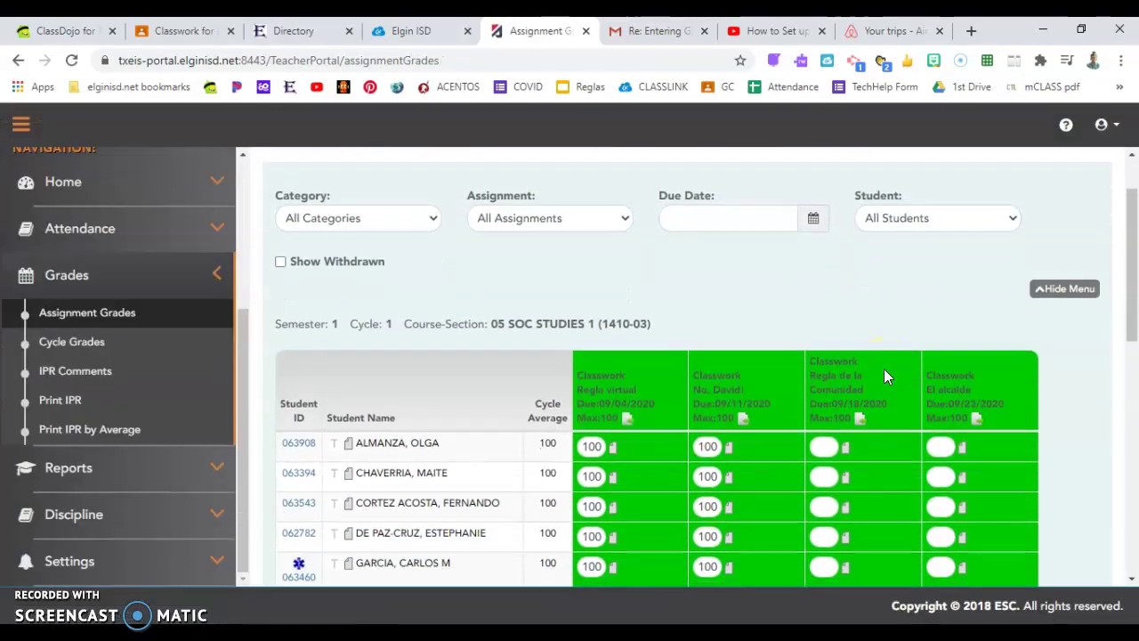
scroll(884, 369, down, 2)
click(941, 279)
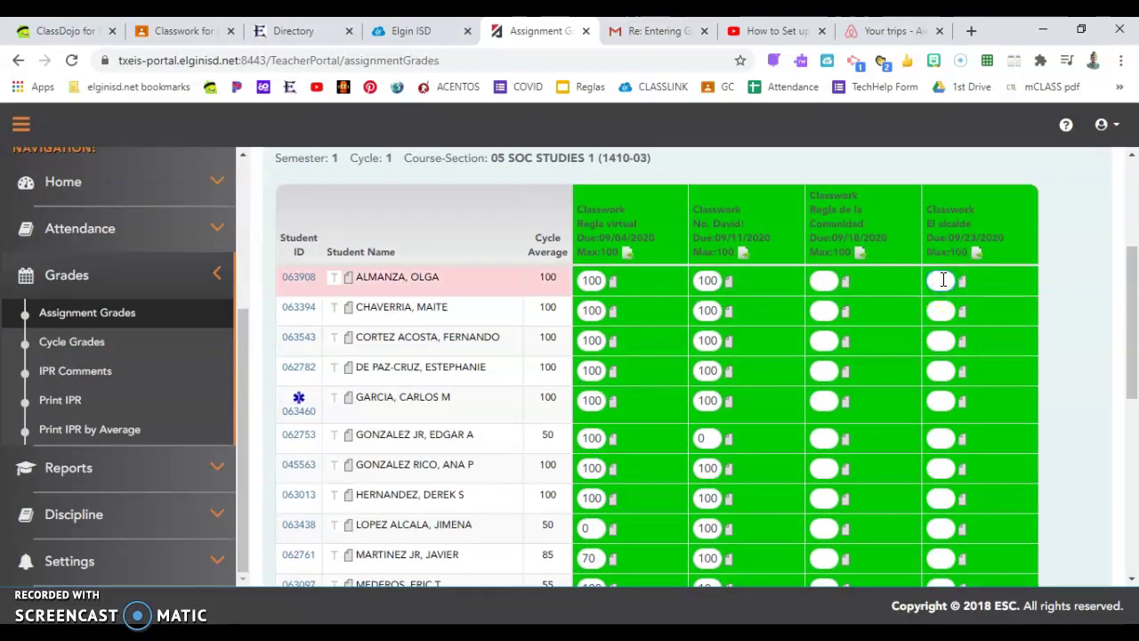
key(Return)
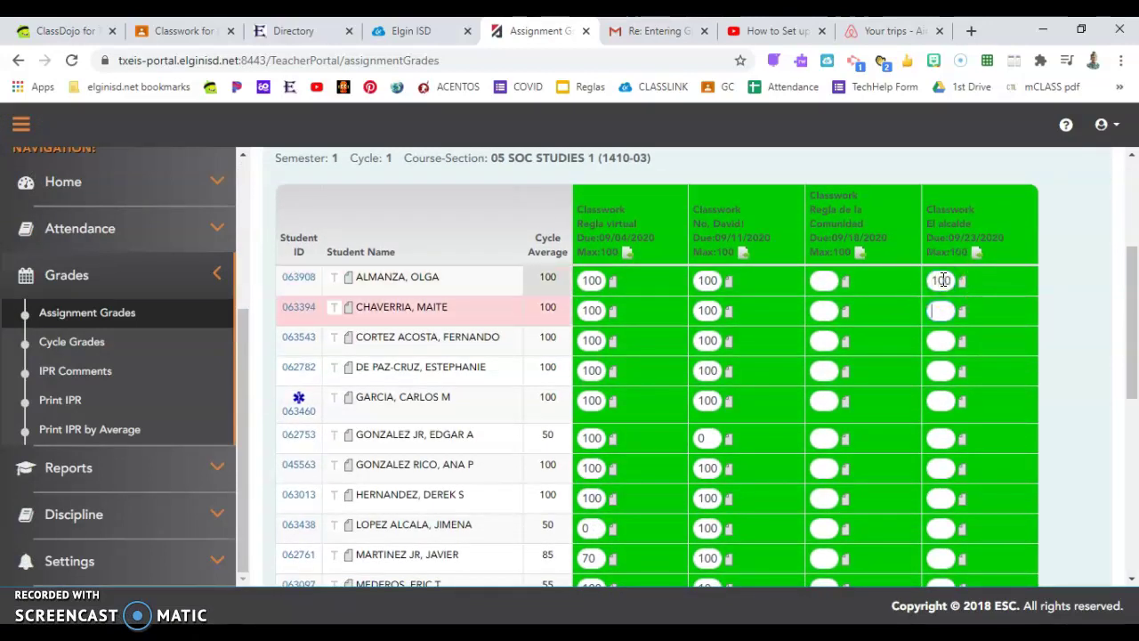
click(919, 280)
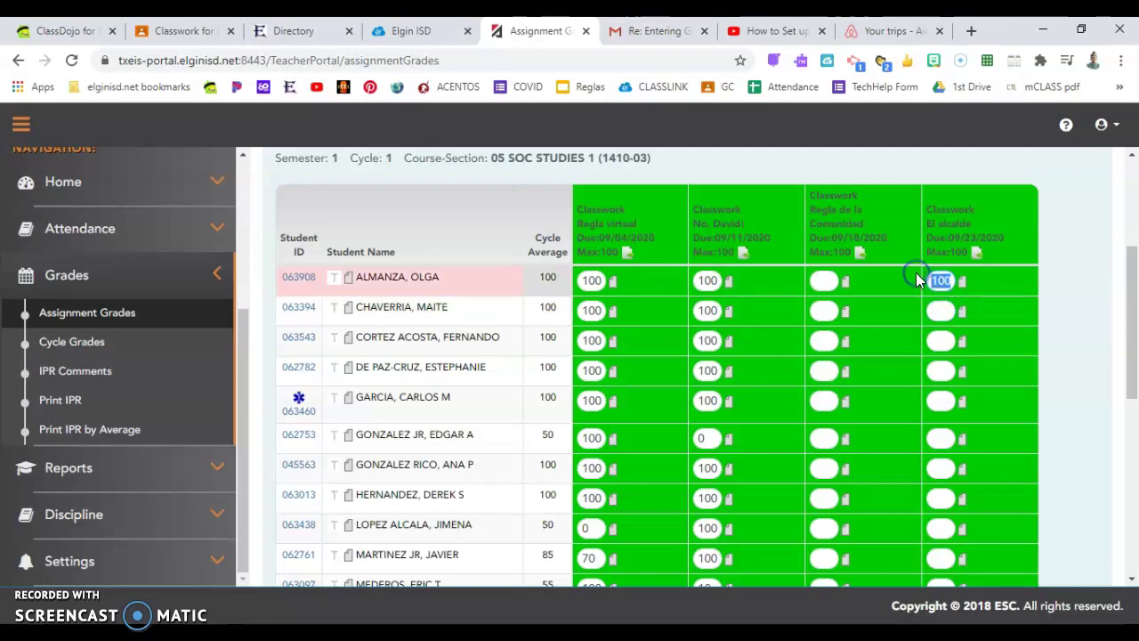
- View the grade properties of the first student's El alcalde grade, and close them with all options and the comment left blank
click(961, 283)
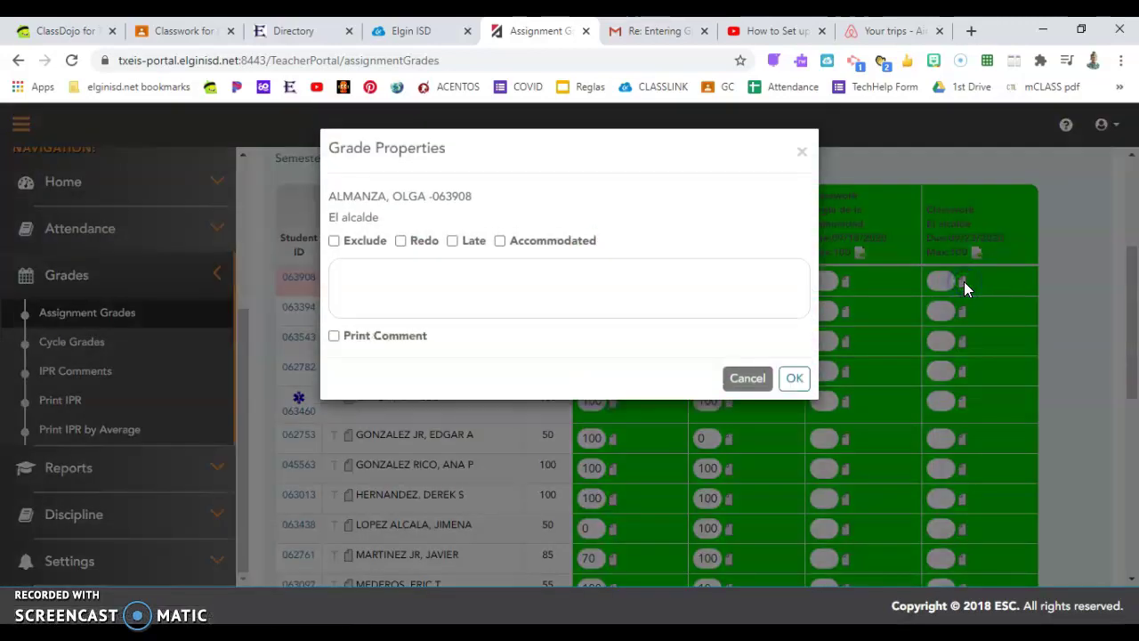
click(502, 299)
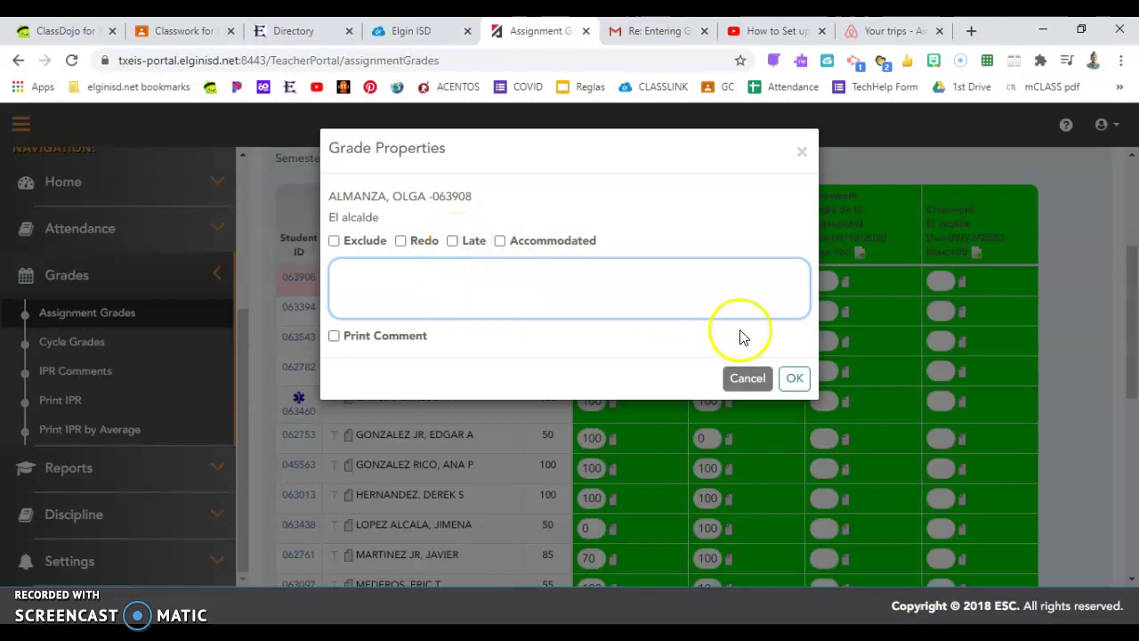
click(794, 379)
- Fill the El alcalde column with a grade of 100 for all students
drag(1130, 293, 1134, 494)
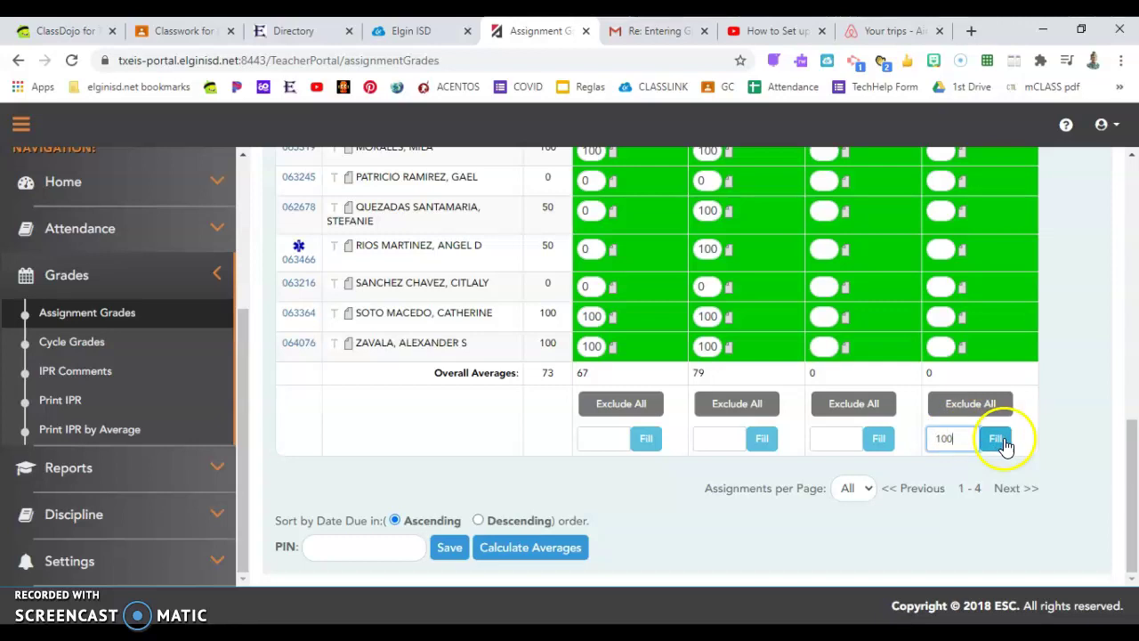
click(997, 439)
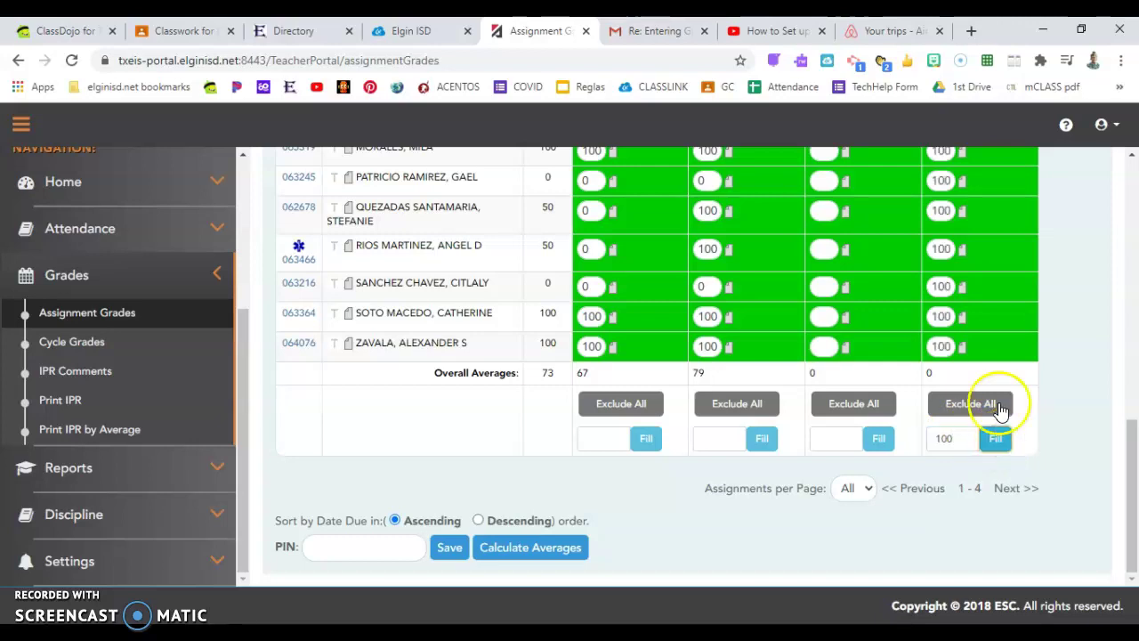
- Change the El alcalde grades of the fifth and sixth students in the list to 90
scroll(997, 392, up, 8)
scroll(948, 525, down, 2)
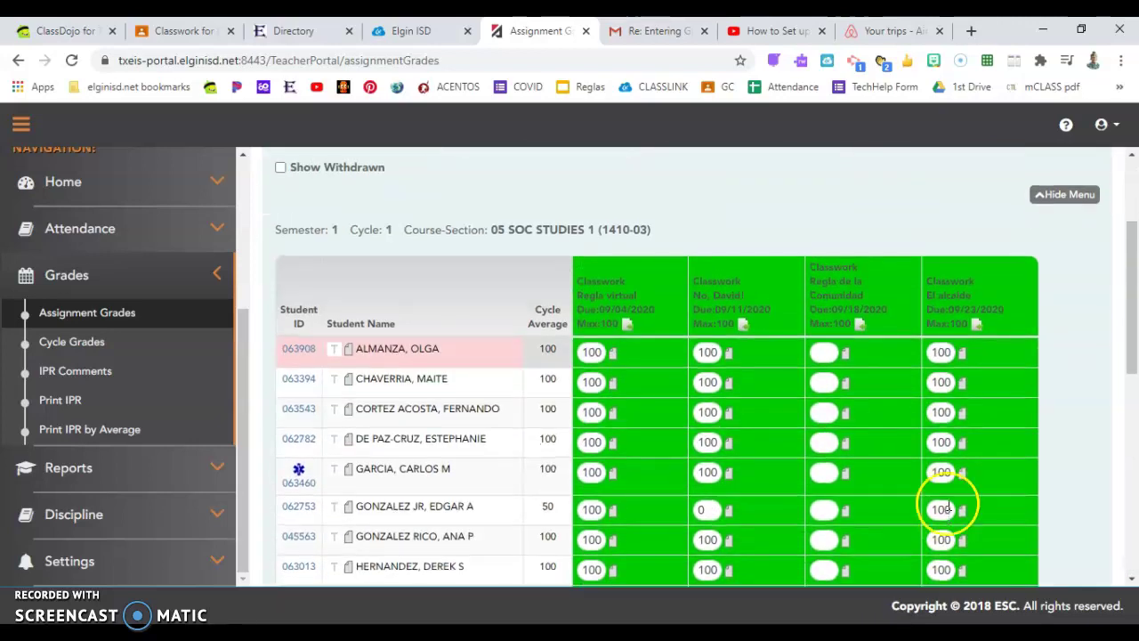
click(940, 471)
text(90)
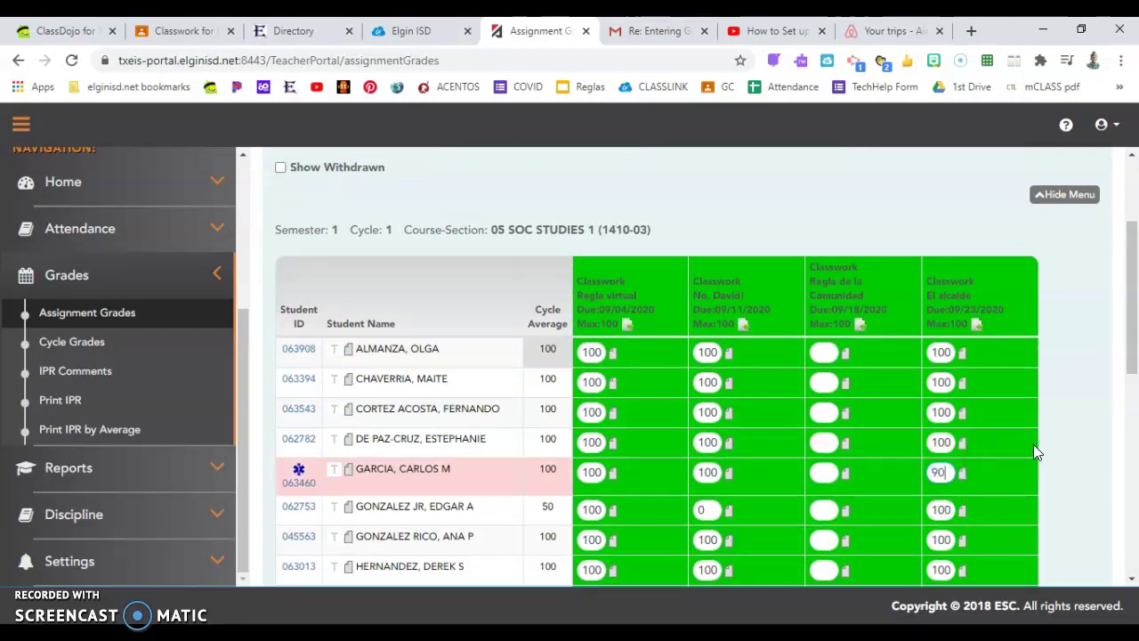
key(Return)
text(90)
key(Return)
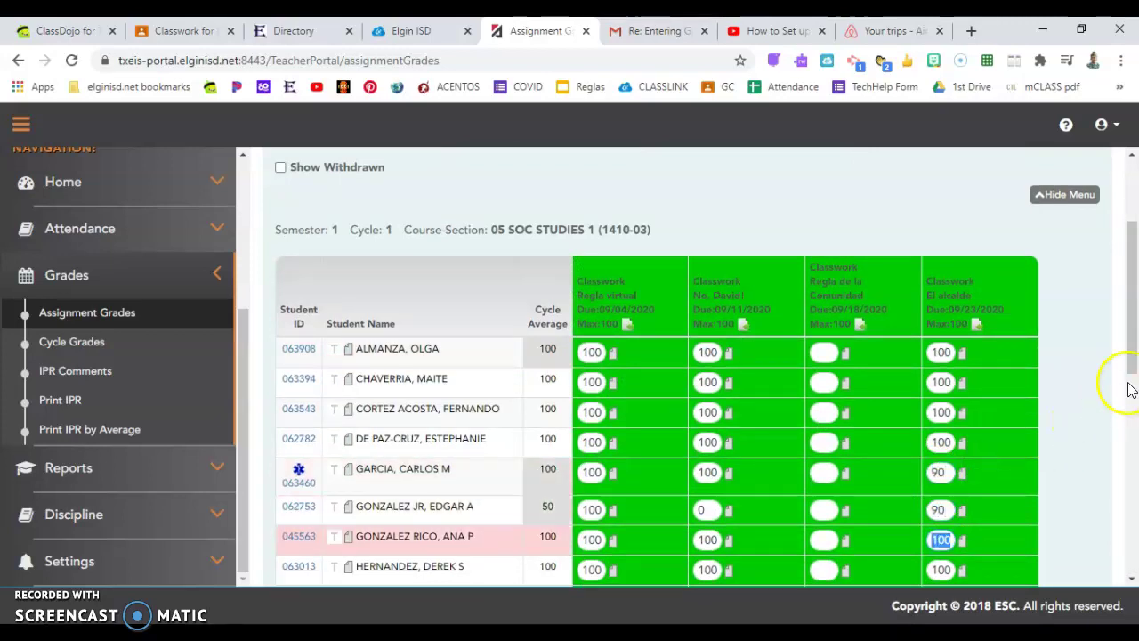
- Enter the teacher PIN and save the assignment grades for the social studies section
scroll(1132, 318, up, 2)
drag(1133, 318, 1132, 510)
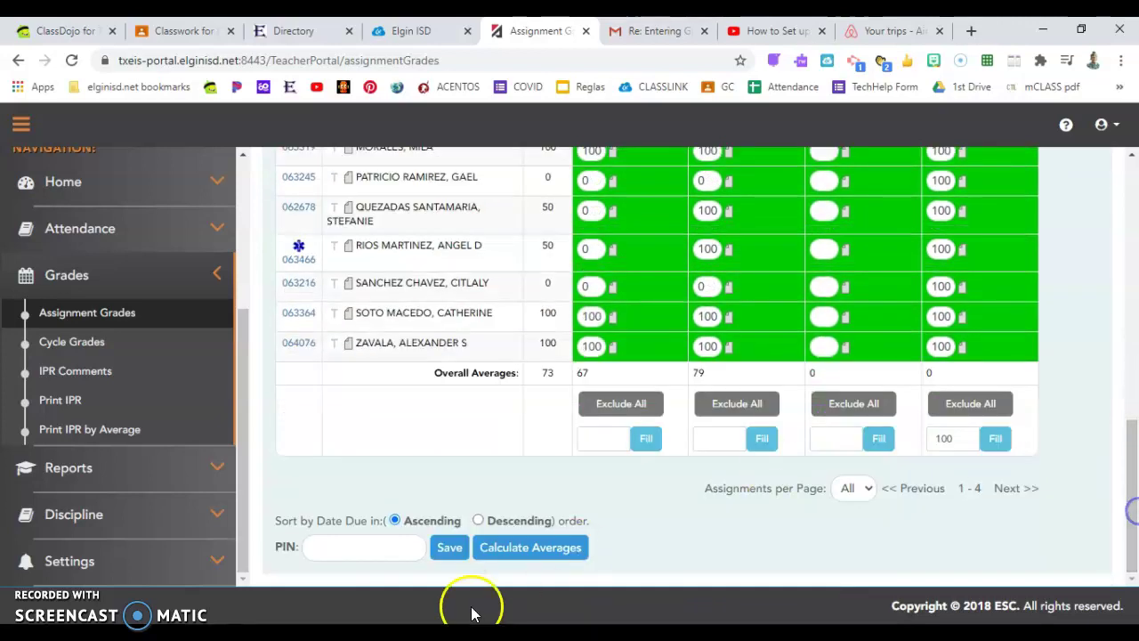
click(385, 556)
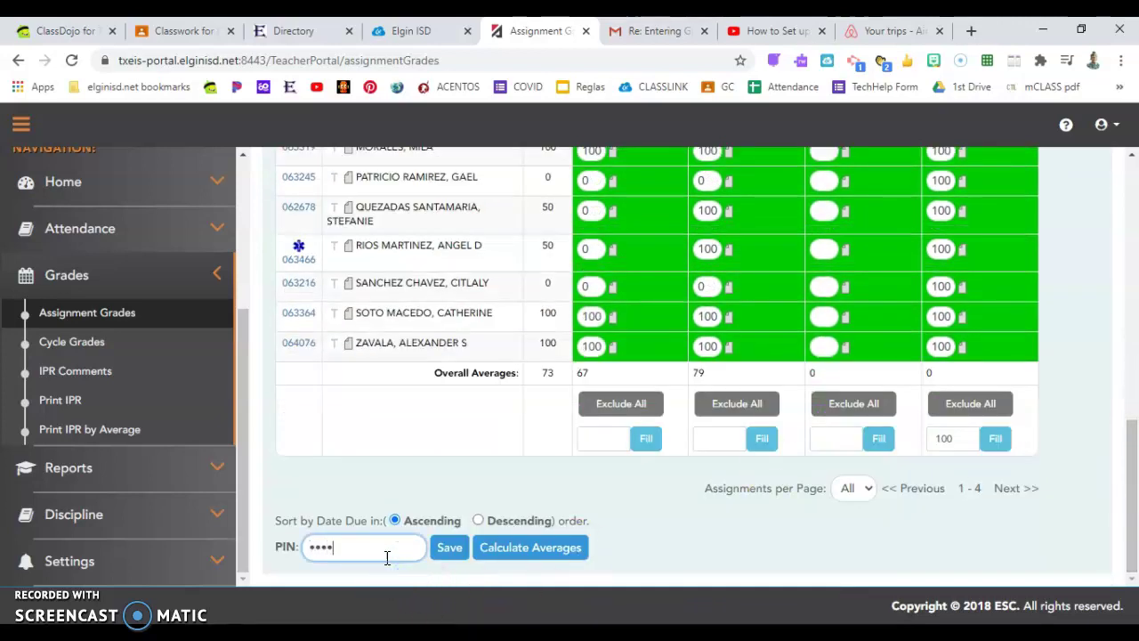
click(450, 547)
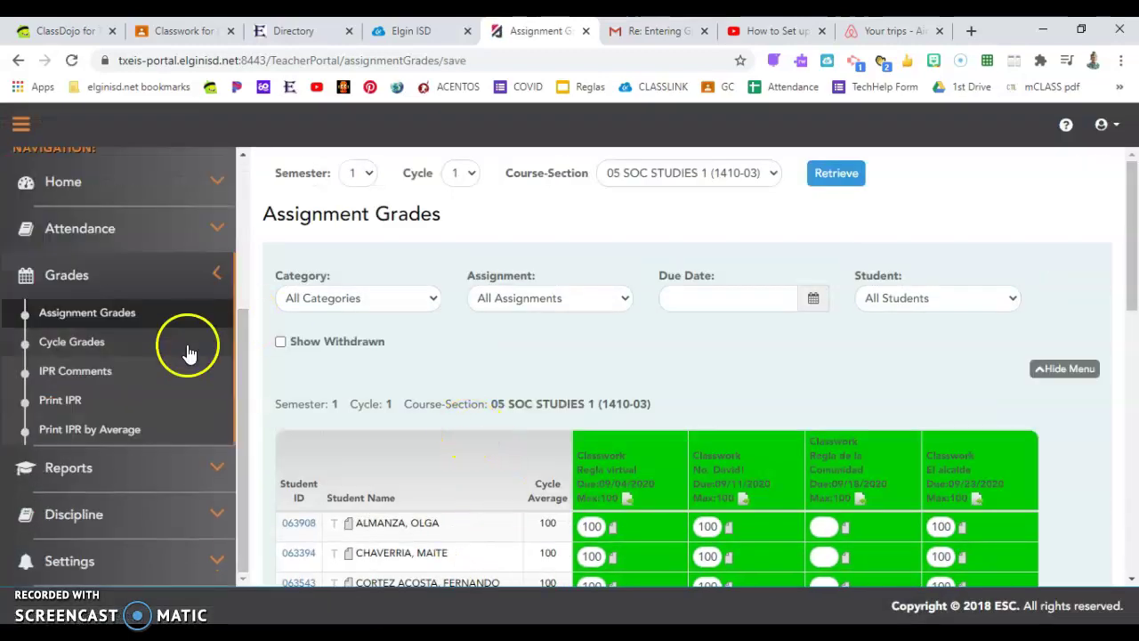
- Open Cycle Grades, retrieve course-section 01 LANG ARTS 1 (1110-03), and review the students' cycle averages
click(114, 322)
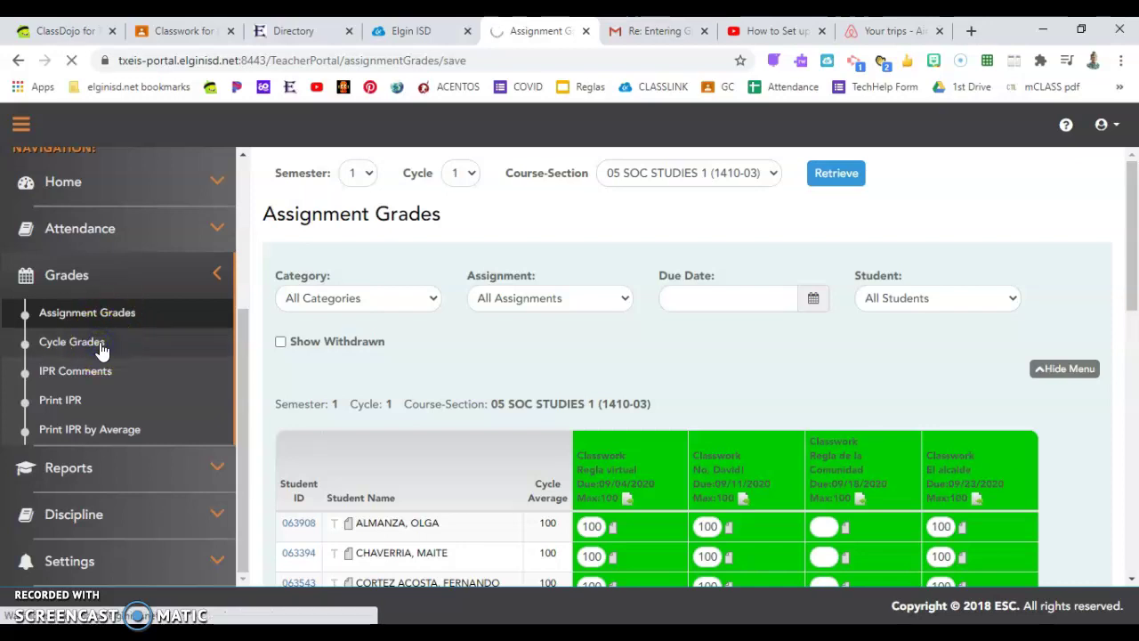
click(102, 346)
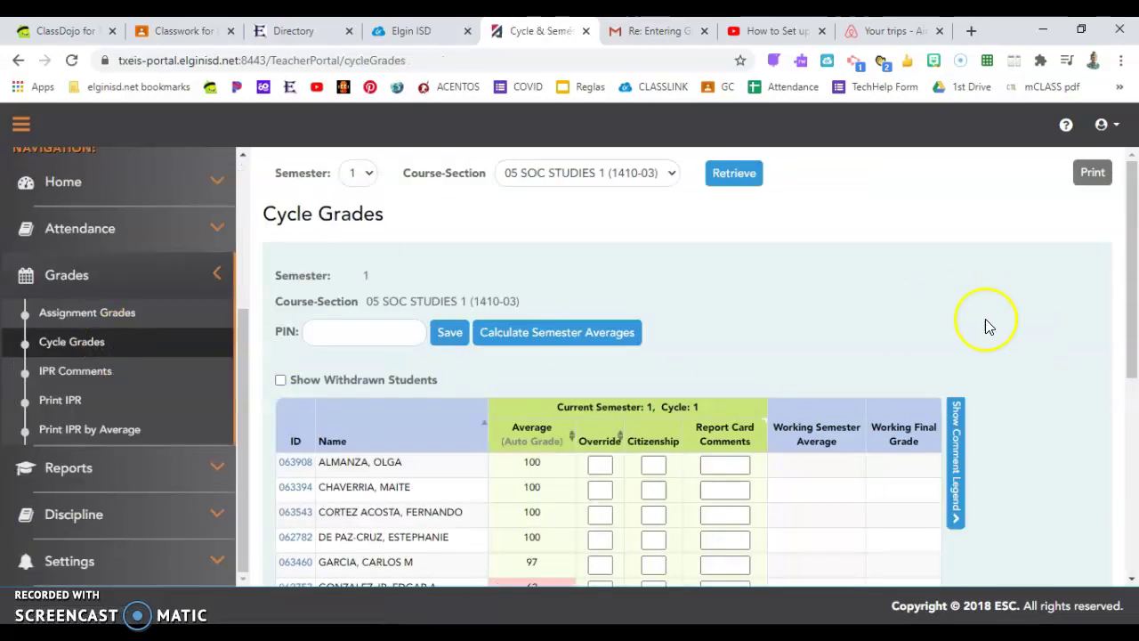
click(657, 172)
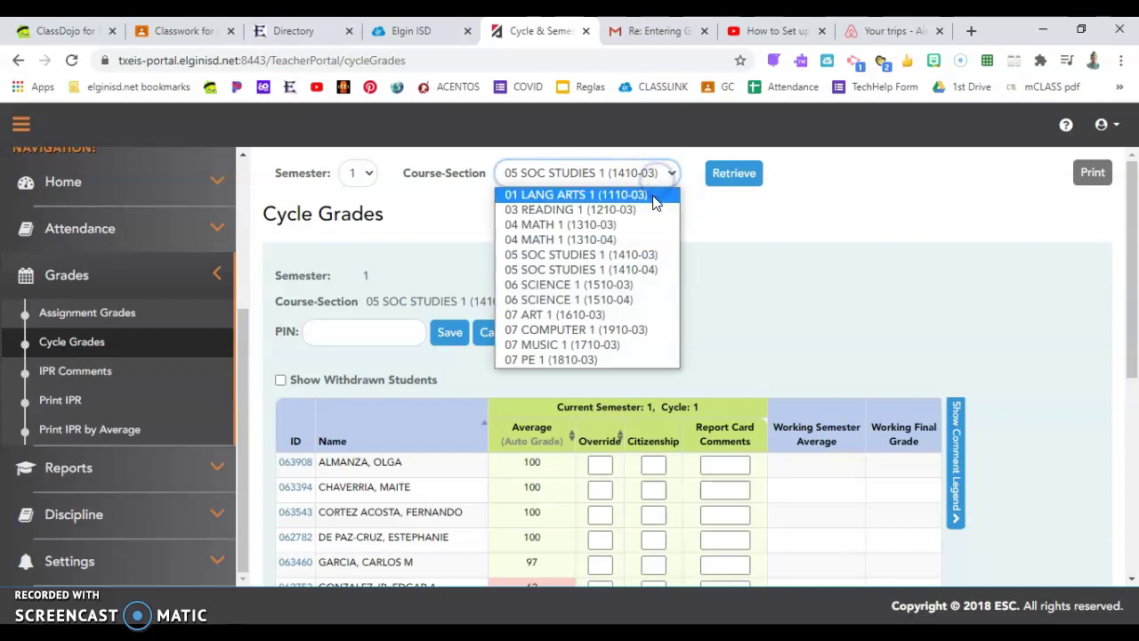
click(655, 197)
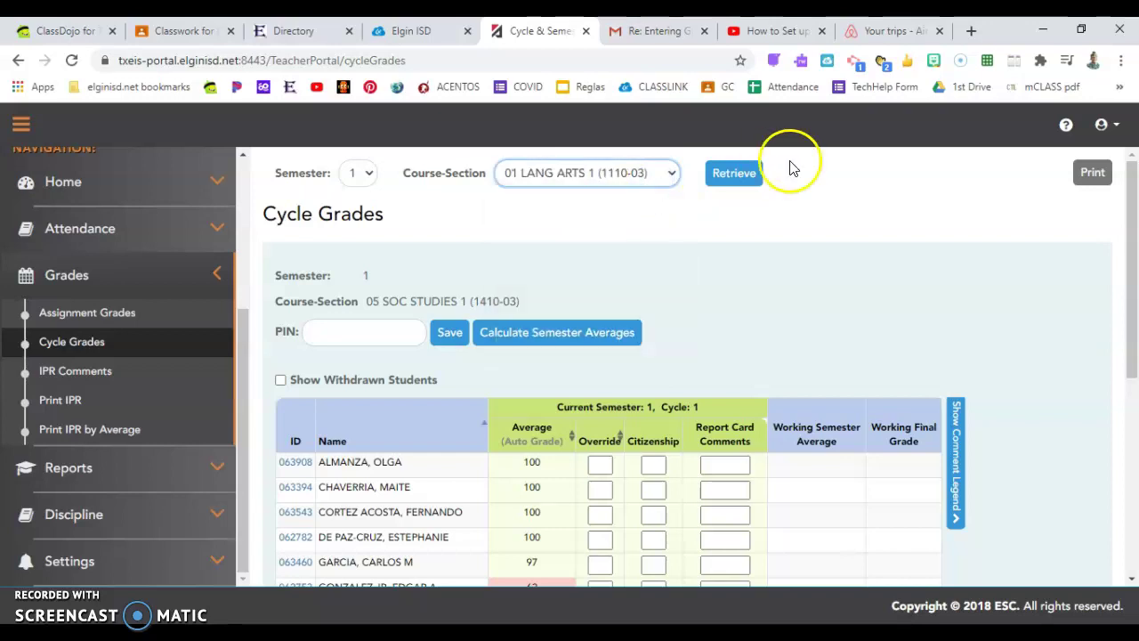
click(733, 174)
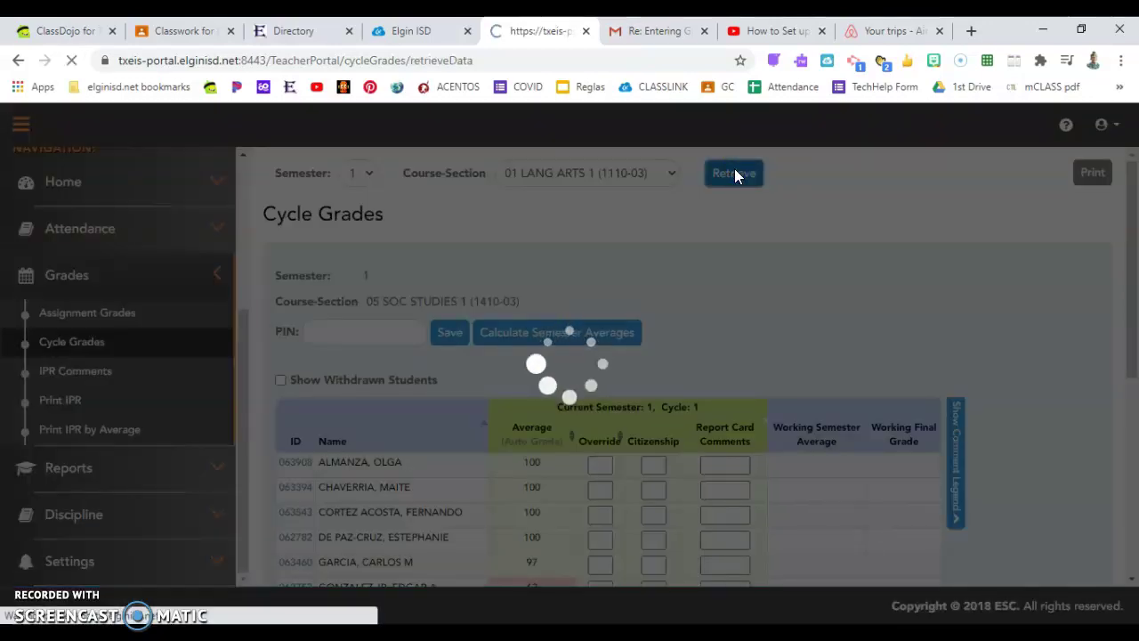
scroll(525, 478, down, 1)
scroll(525, 477, down, 1)
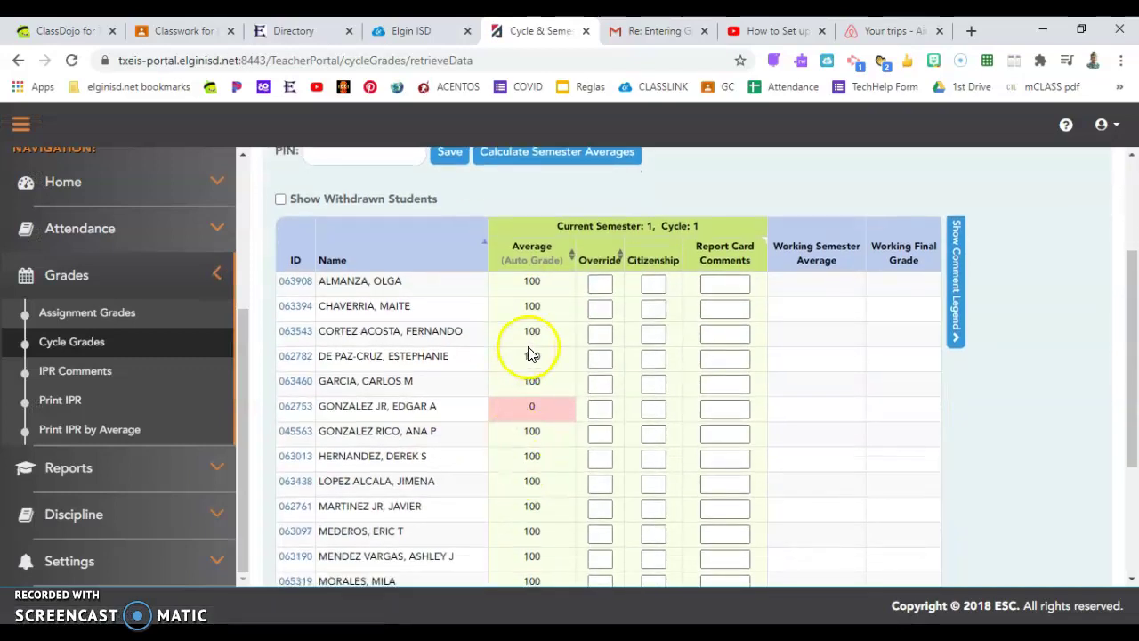
scroll(521, 547, down, 2)
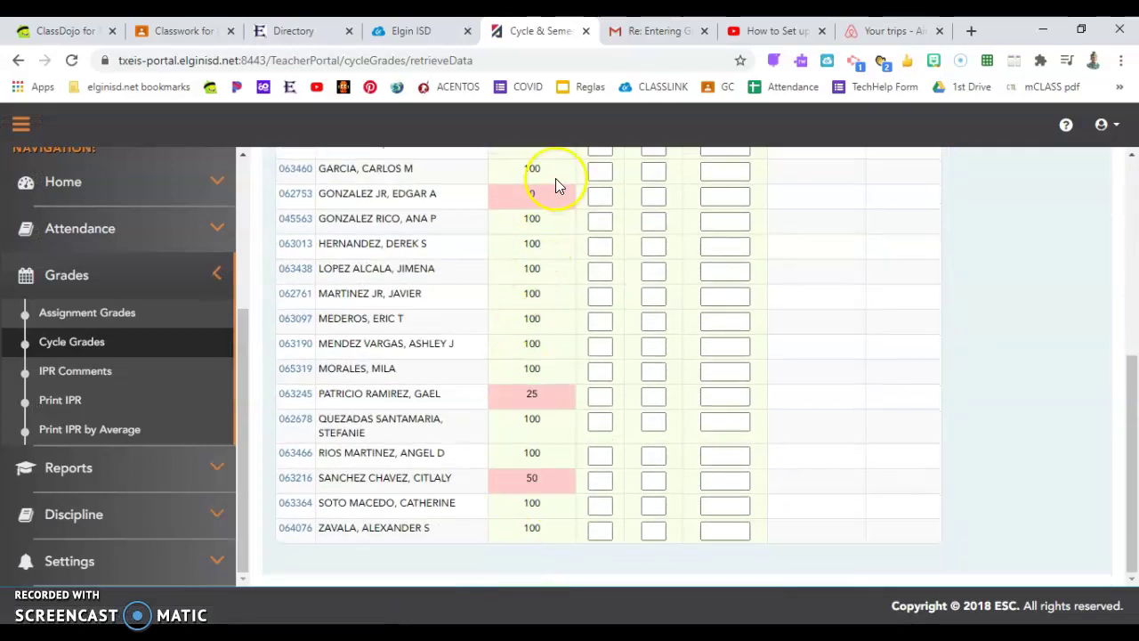
scroll(534, 504, up, 4)
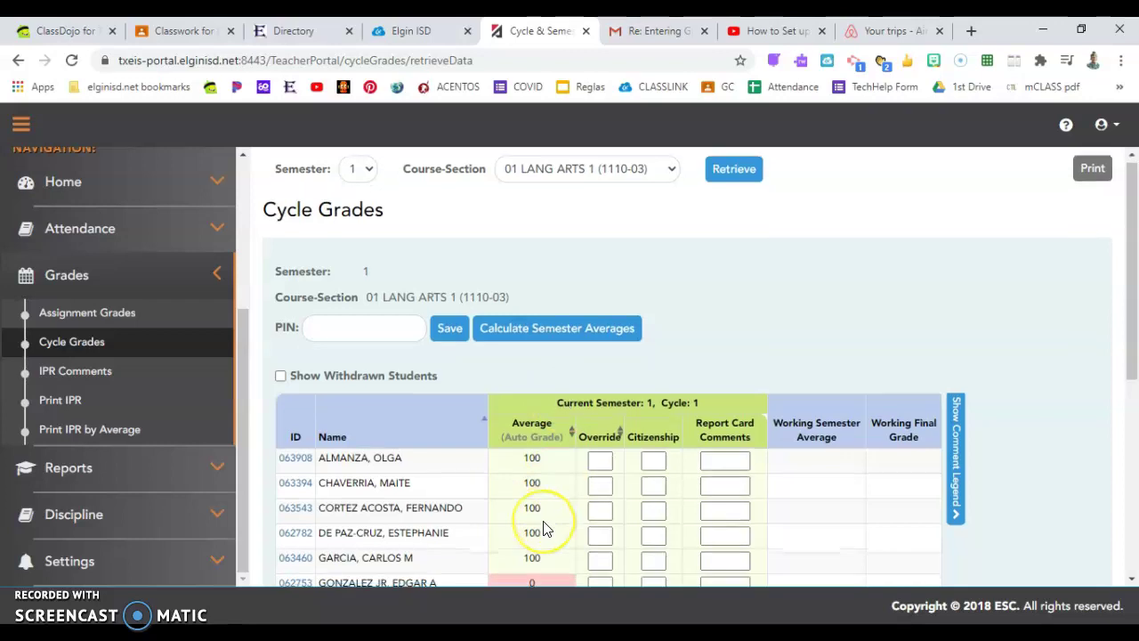
scroll(541, 527, down, 1)
scroll(545, 527, up, 1)
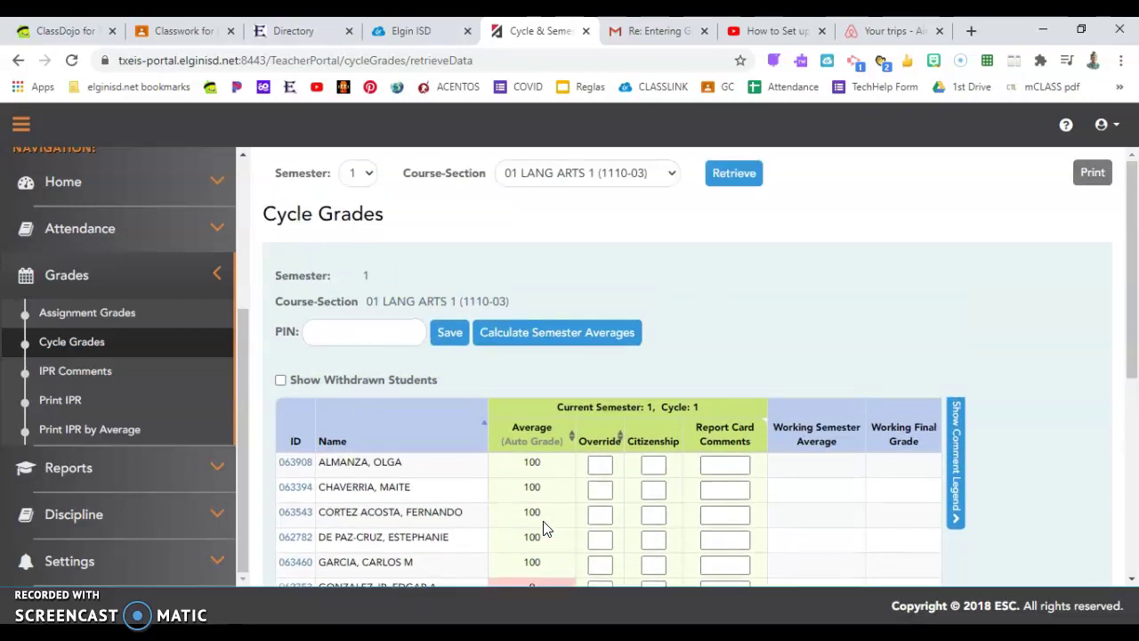
- Enter the teacher PIN for the language arts cycle grades and look over the student list
click(380, 334)
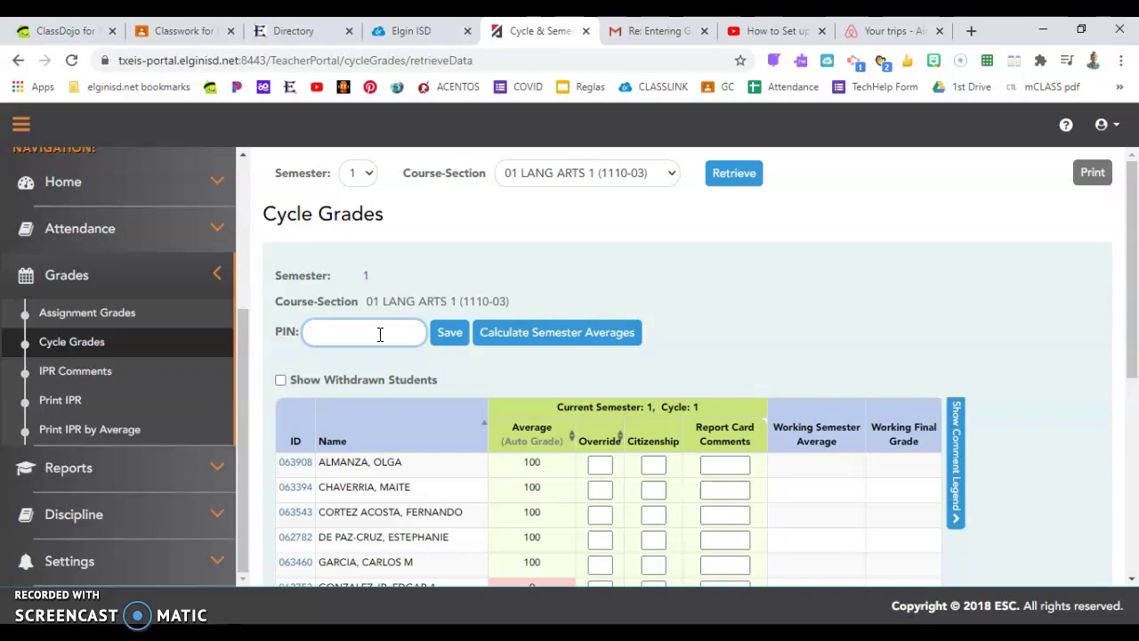
click(434, 340)
scroll(427, 356, down, 5)
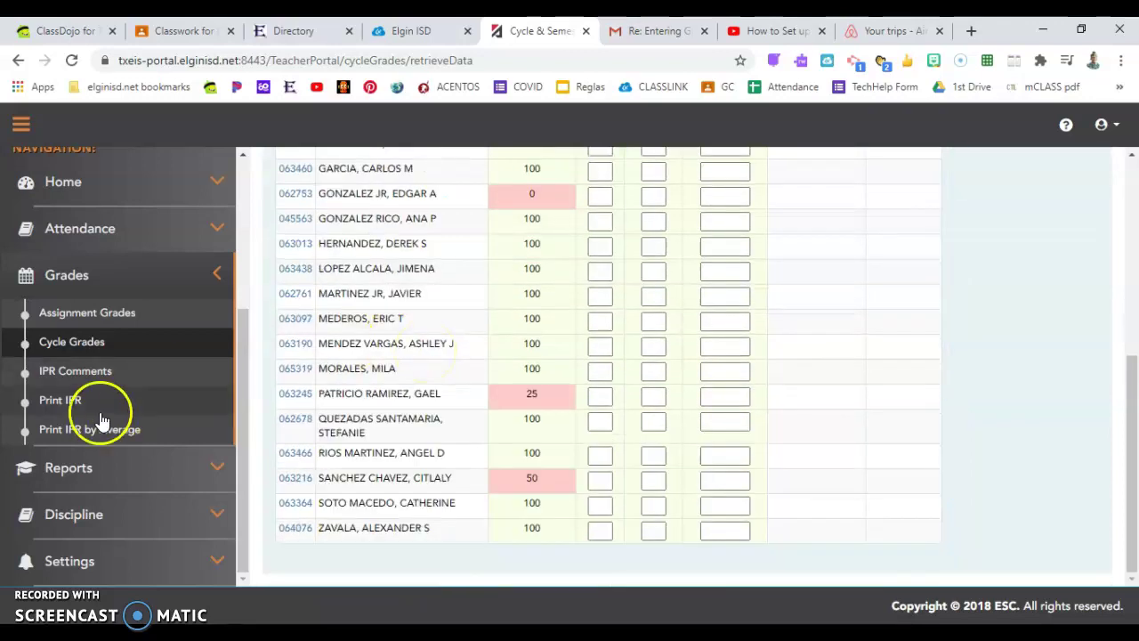
scroll(102, 421, up, 3)
scroll(814, 334, up, 8)
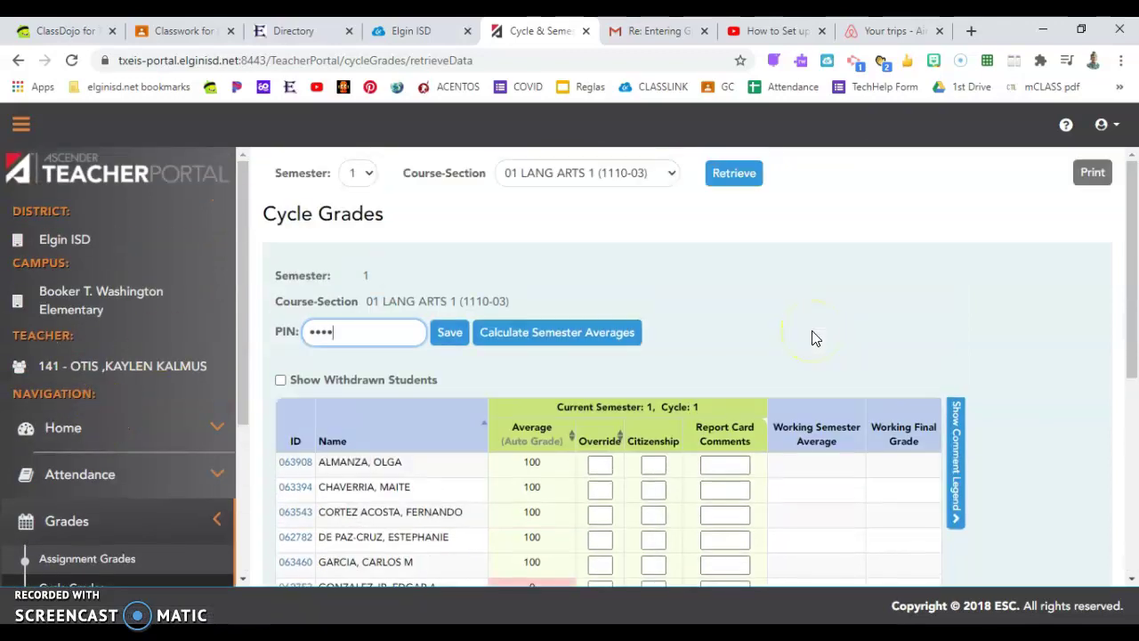